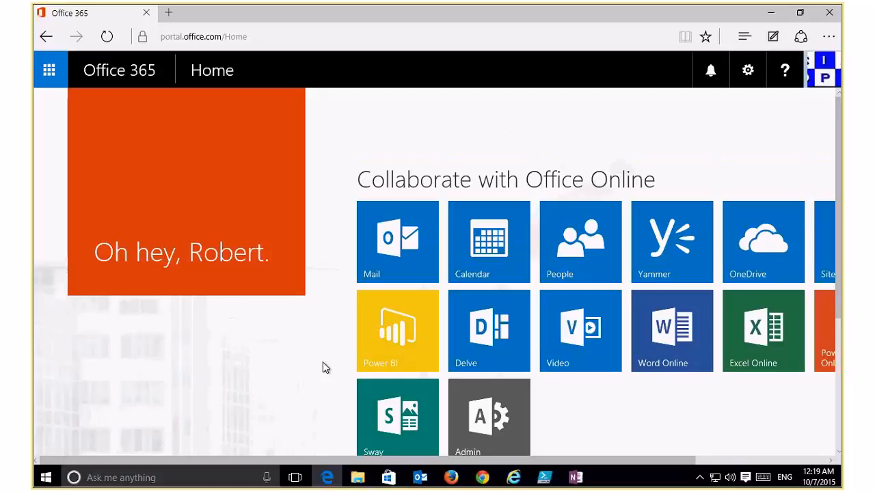
# Go from the Office 365 admin center to the SharePoint admin center's site collections.
pyautogui.click(484, 425)
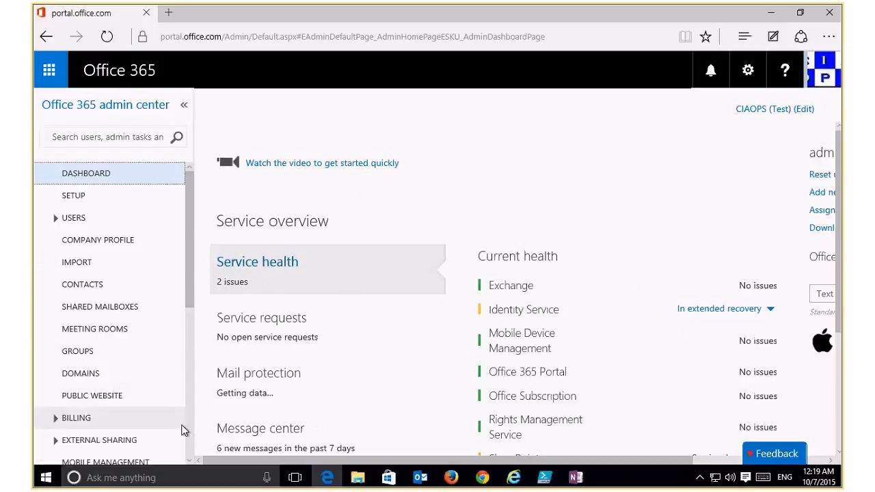
pyautogui.scroll(-4, 187, 423)
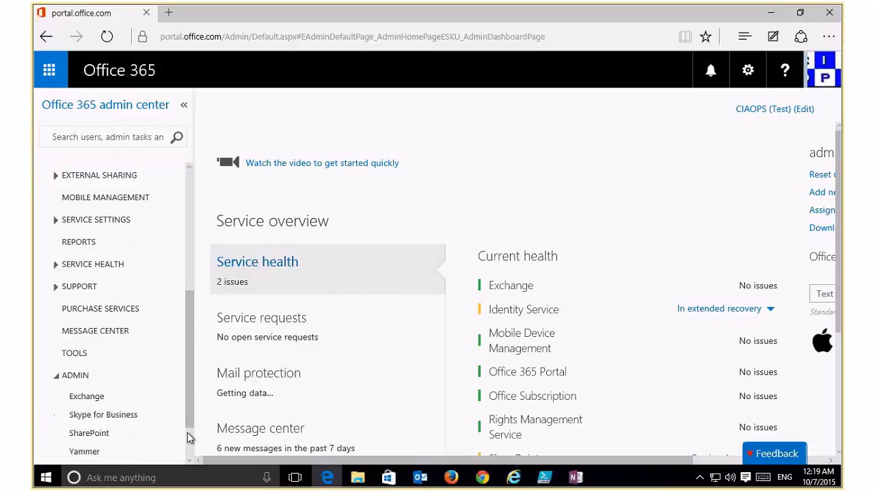
pyautogui.scroll(-2, 179, 441)
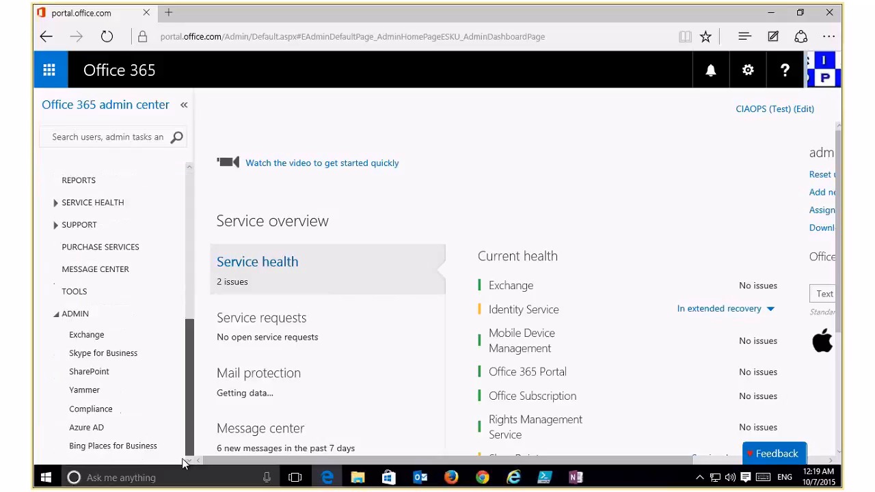
pyautogui.click(88, 371)
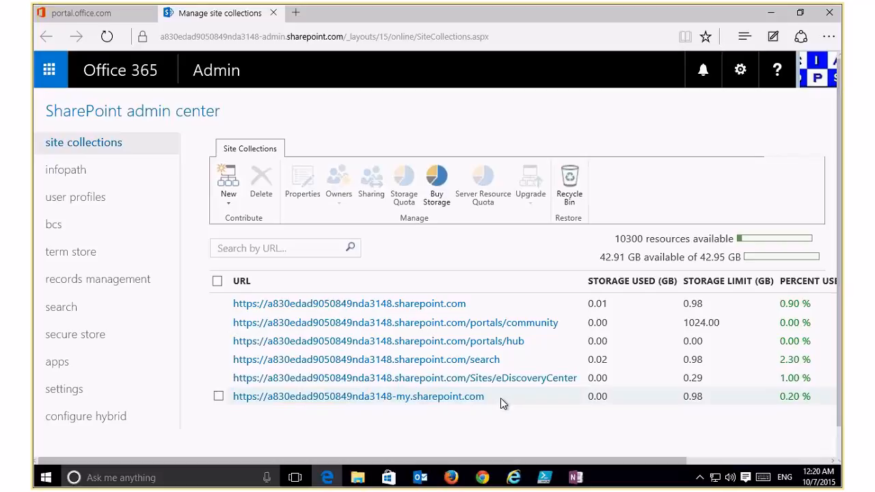
# View properties of root site collection CIAOPS AU: 4 subsites, 0.01 GB of 0.98 GB used.
pyautogui.click(218, 305)
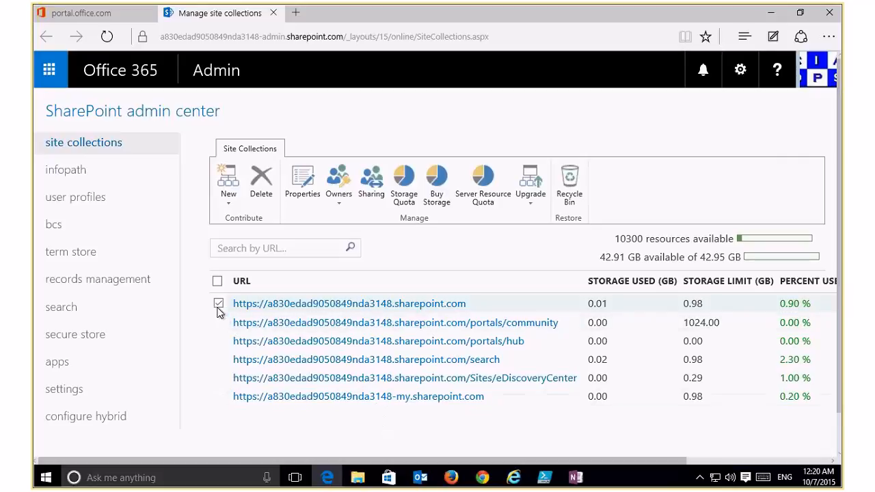
pyautogui.click(302, 182)
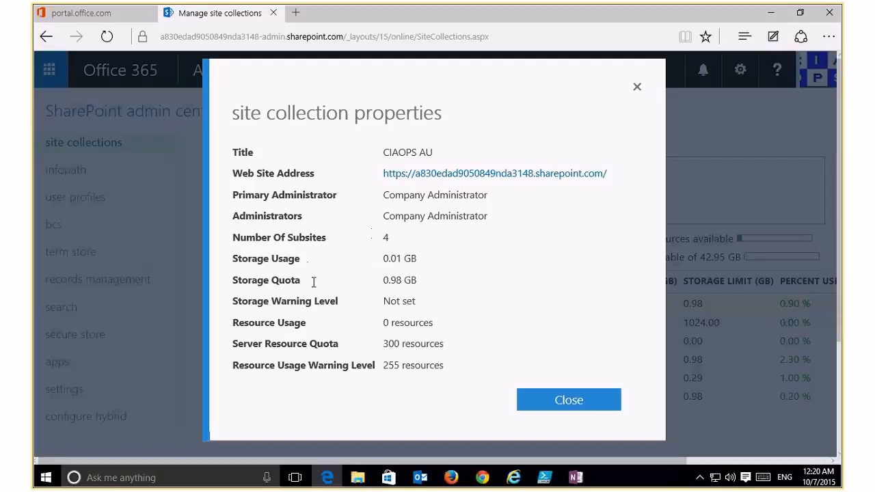
# Review the root site's administrators, with Company Administrator as primary and site collection admin.
pyautogui.click(557, 398)
pyautogui.click(338, 184)
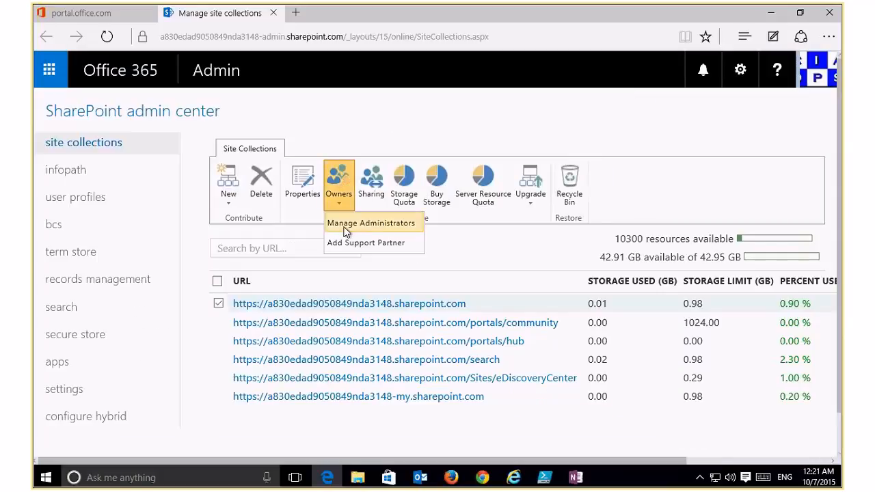
pyautogui.click(355, 226)
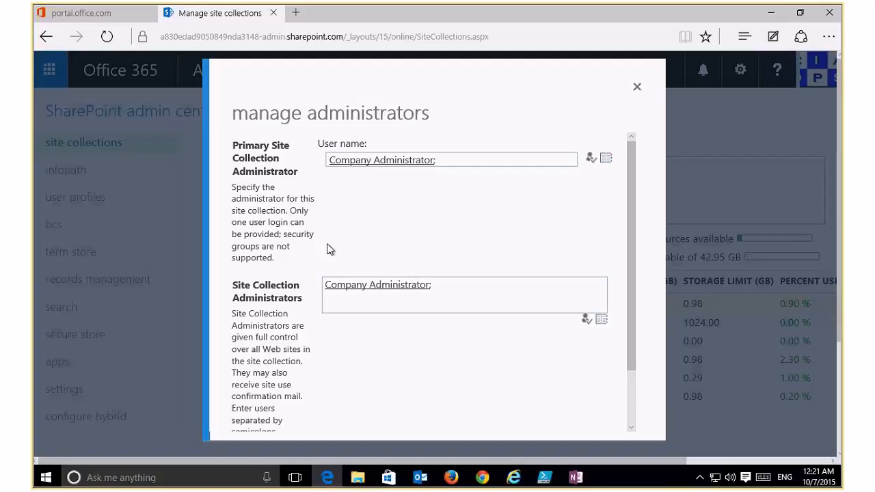
pyautogui.click(456, 287)
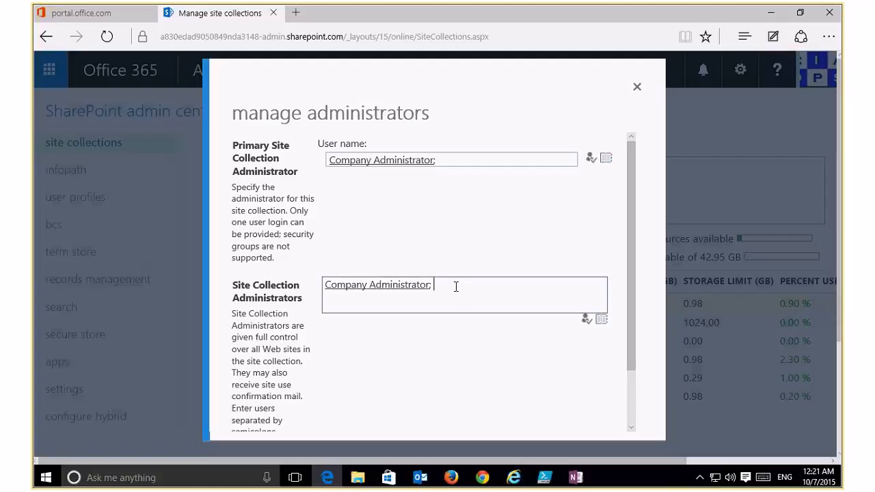
pyautogui.click(628, 390)
pyautogui.moveTo(628, 389); pyautogui.dragTo(629, 280)
# Review root site sharing, which allows external users and anonymous guest links, then close it unsaved.
pyautogui.click(636, 87)
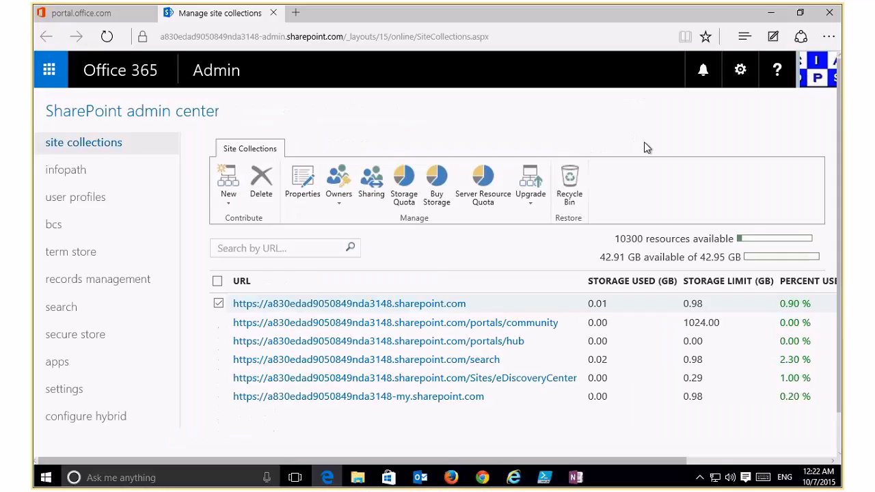
pyautogui.click(375, 187)
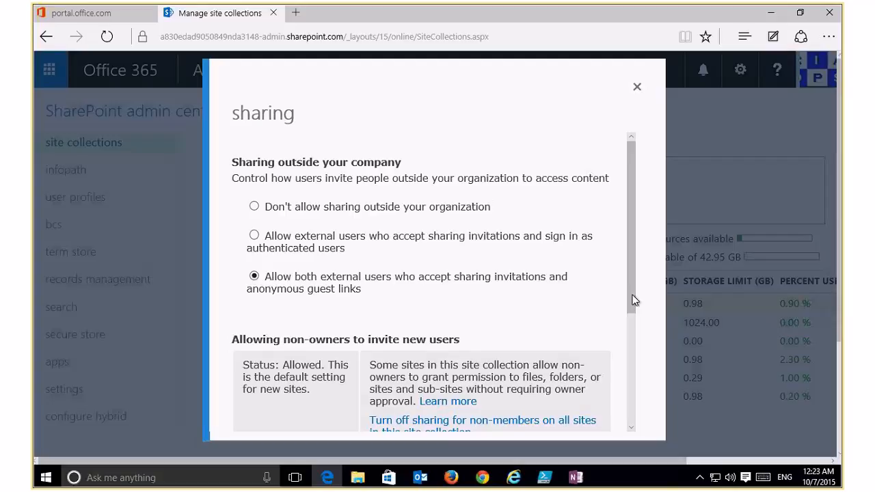
pyautogui.scroll(-2, 631, 317)
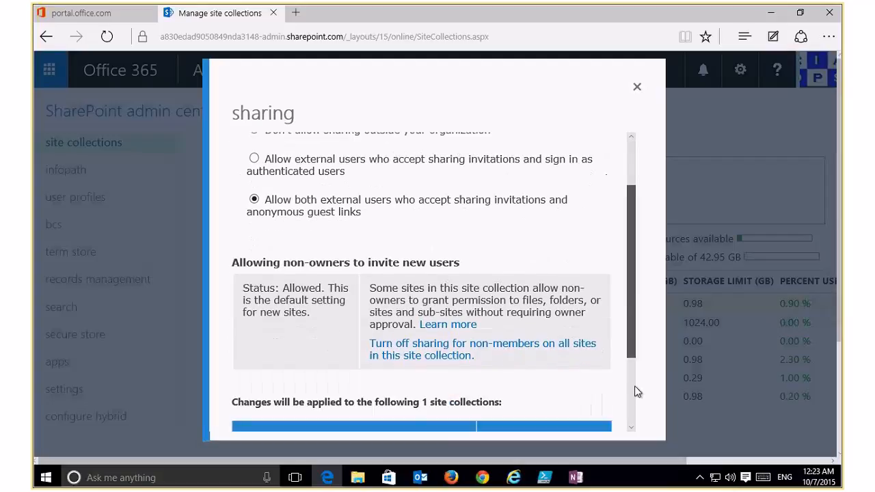
pyautogui.scroll(-3, 634, 386)
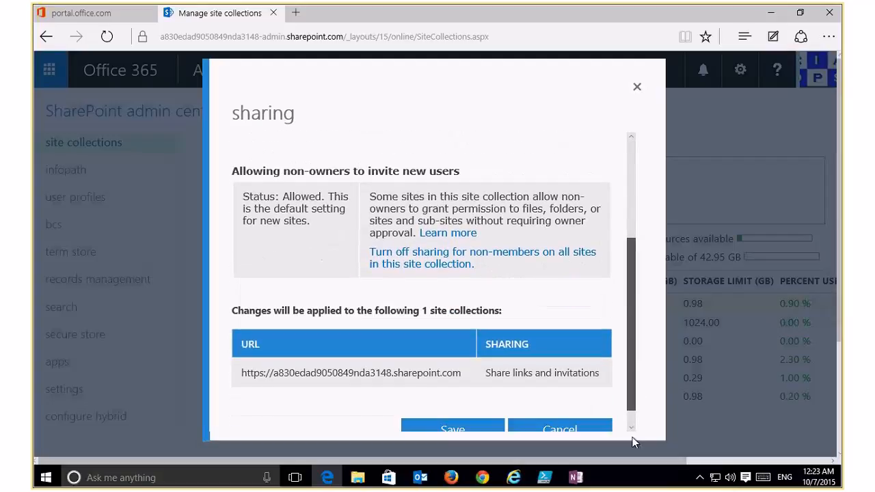
pyautogui.scroll(5, 646, 396)
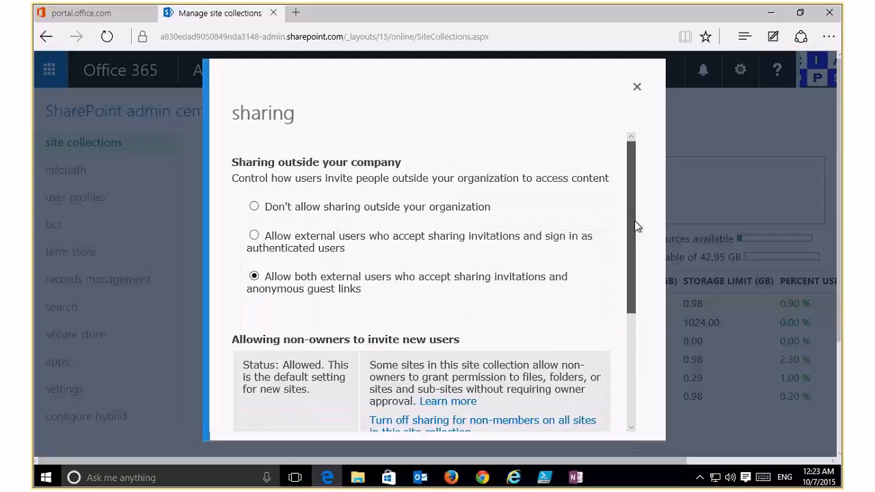
pyautogui.click(637, 88)
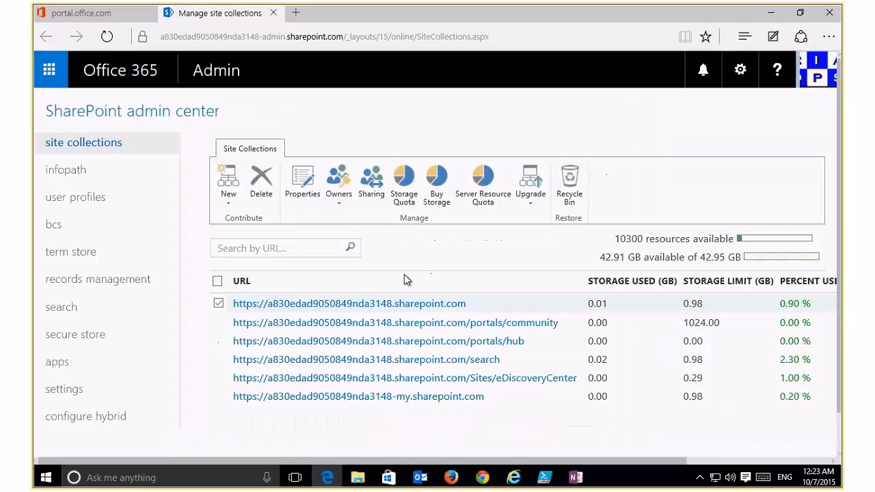
# Check the root site's storage quota settings, then close them back to the site collections list.
pyautogui.click(407, 186)
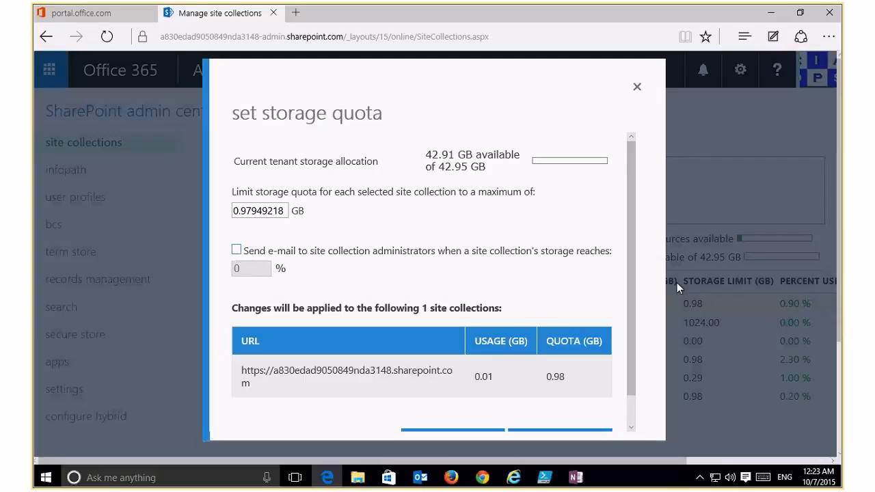
pyautogui.click(637, 87)
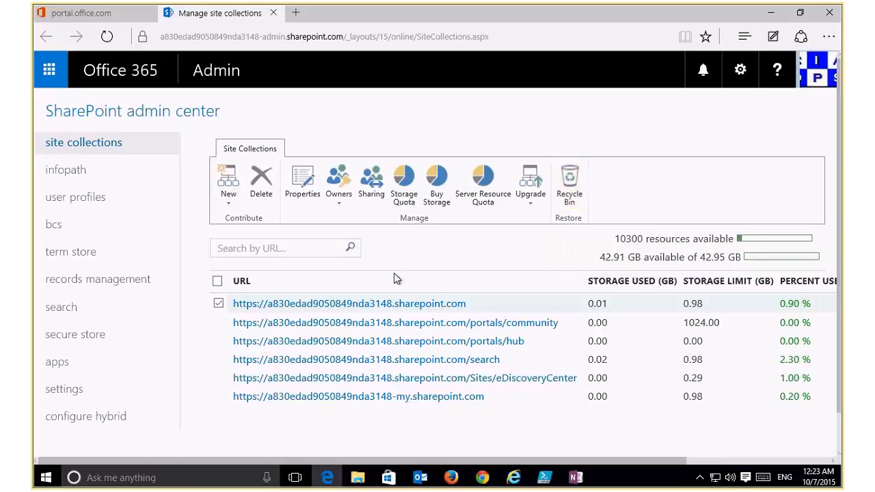
pyautogui.click(228, 212)
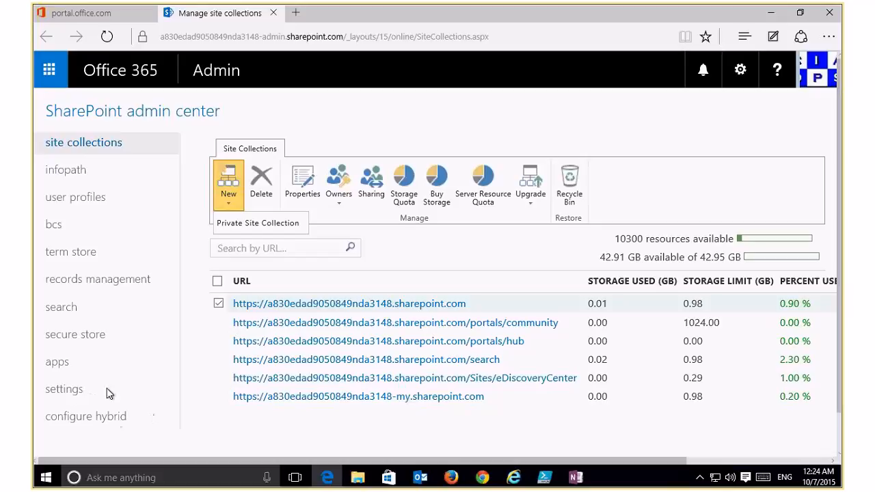
# Show the new site collection options, where Private Site Collection is the only type.
pyautogui.click(72, 389)
# Open tenant settings, showing Site Collection Storage Management set to Manual and the new OneDrive experience.
pyautogui.click(65, 391)
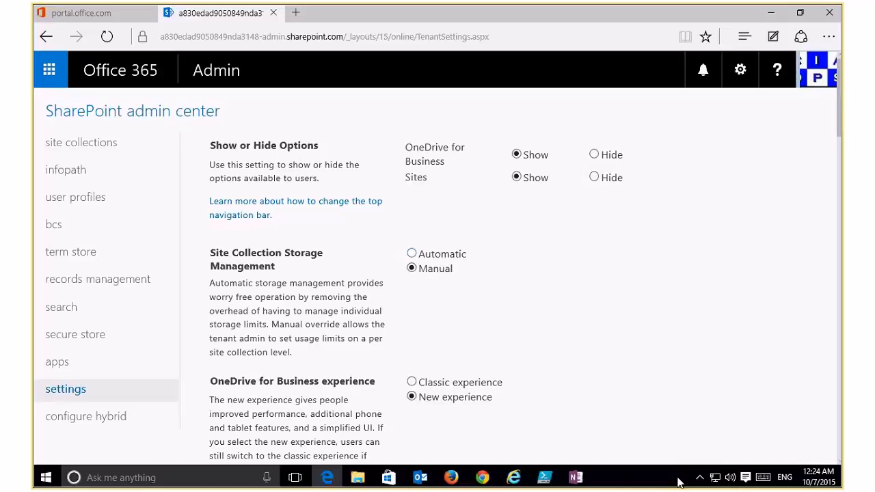
# Browse tenant settings down to Preview Features, then return to the site collections list.
pyautogui.scroll(-1, 840, 464)
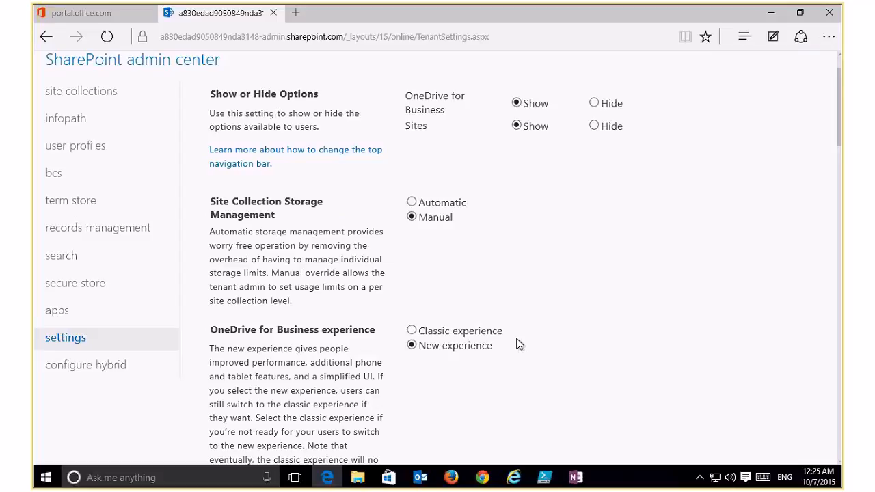
pyautogui.scroll(-2, 517, 344)
pyautogui.scroll(-1, 517, 344)
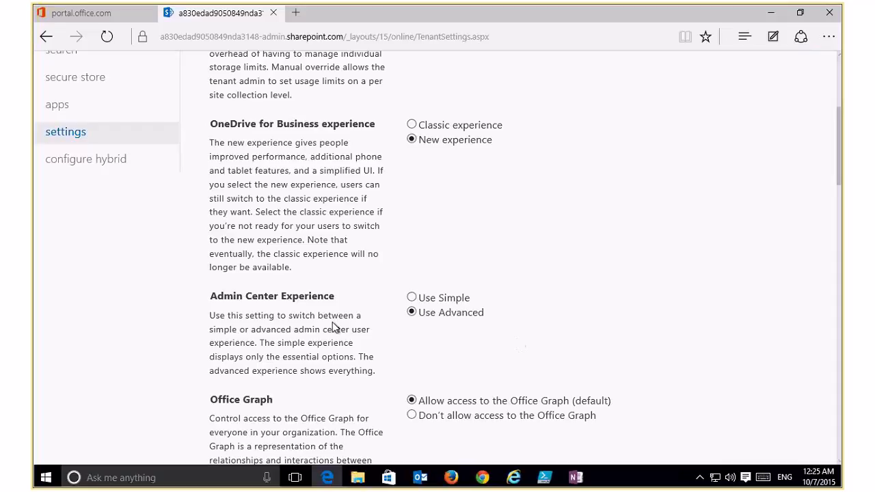
pyautogui.scroll(-2, 585, 335)
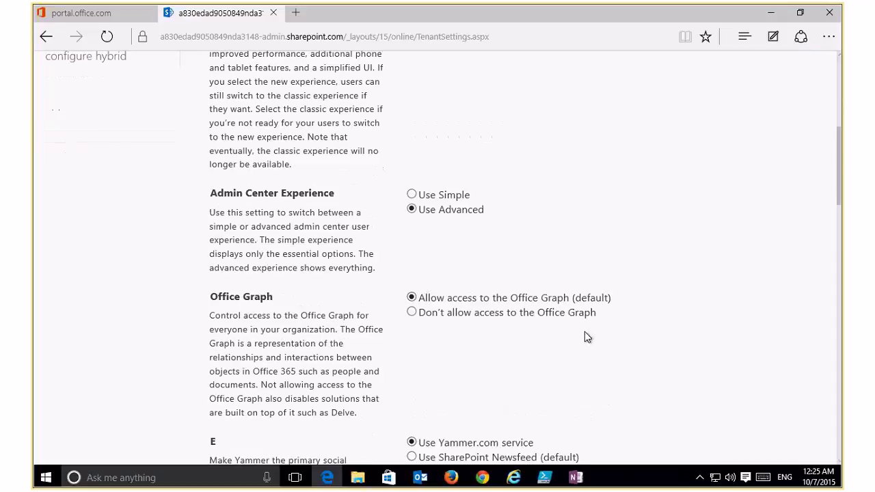
pyautogui.scroll(-1, 584, 337)
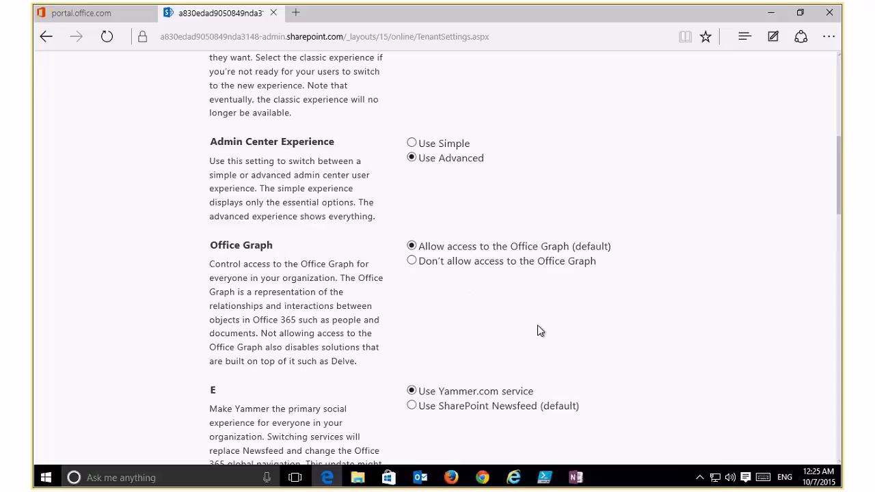
pyautogui.scroll(-1, 541, 331)
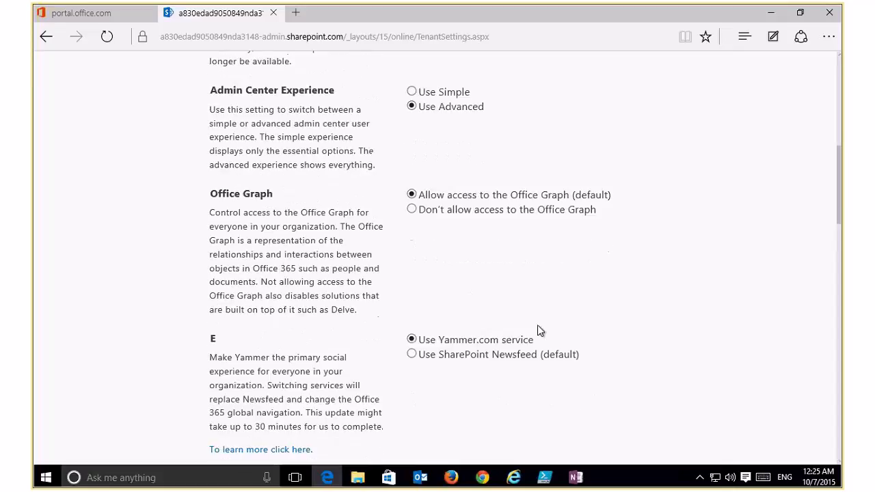
pyautogui.scroll(-2, 538, 331)
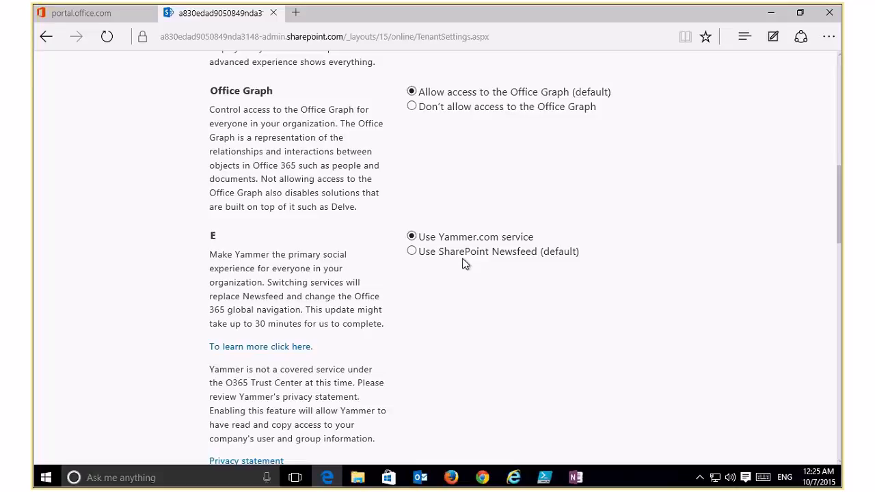
pyautogui.scroll(-1, 465, 265)
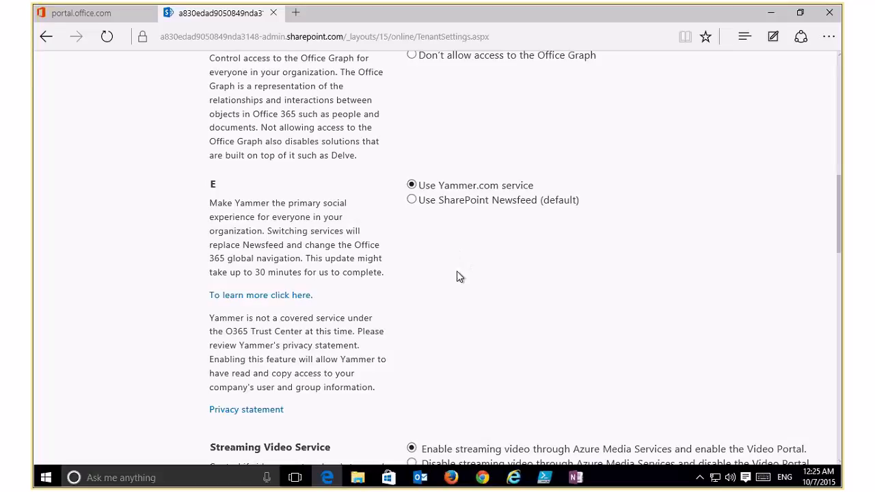
pyautogui.scroll(-3, 457, 271)
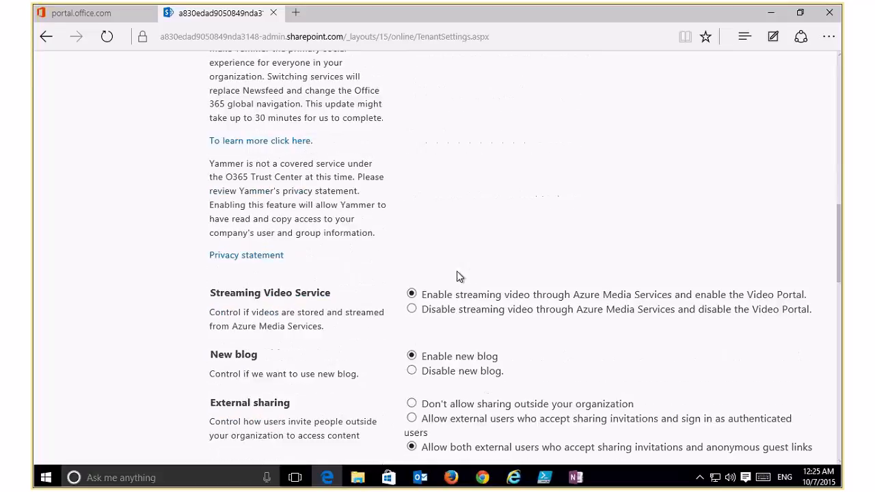
pyautogui.scroll(-4, 456, 272)
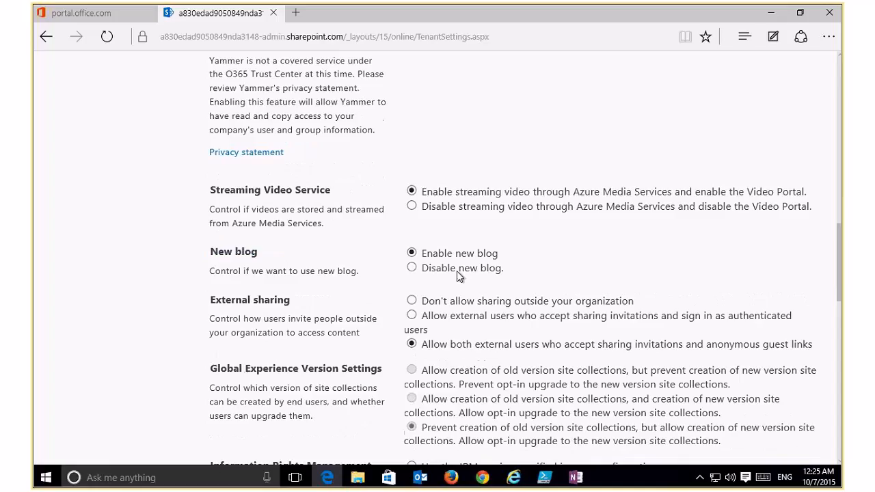
pyautogui.scroll(-1, 458, 276)
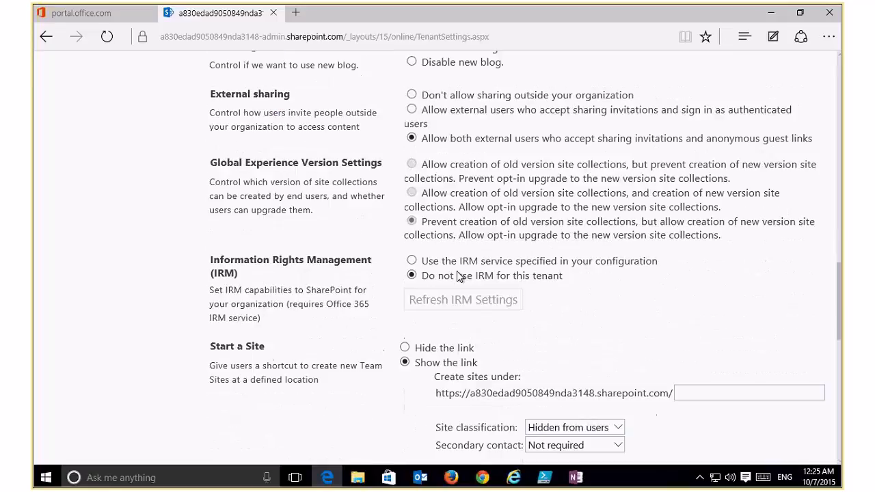
pyautogui.scroll(-5, 458, 276)
pyautogui.scroll(-2, 660, 360)
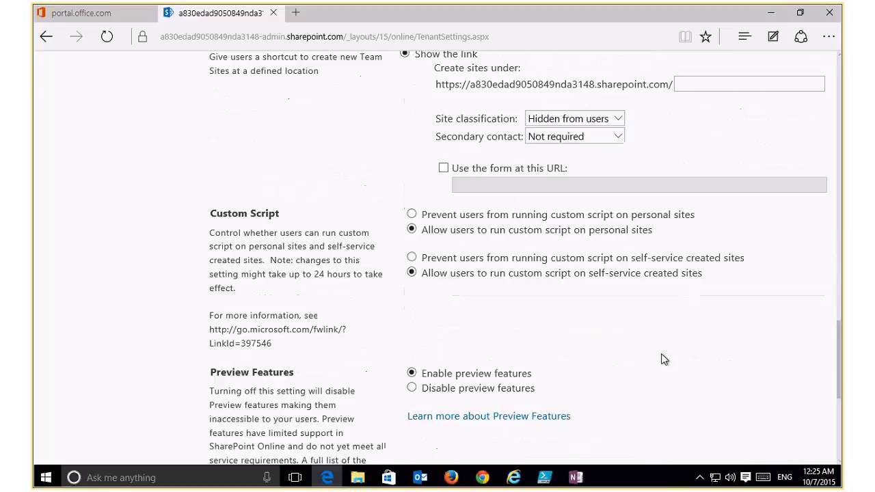
pyautogui.scroll(-2, 839, 392)
pyautogui.moveTo(840, 392); pyautogui.dragTo(840, 104)
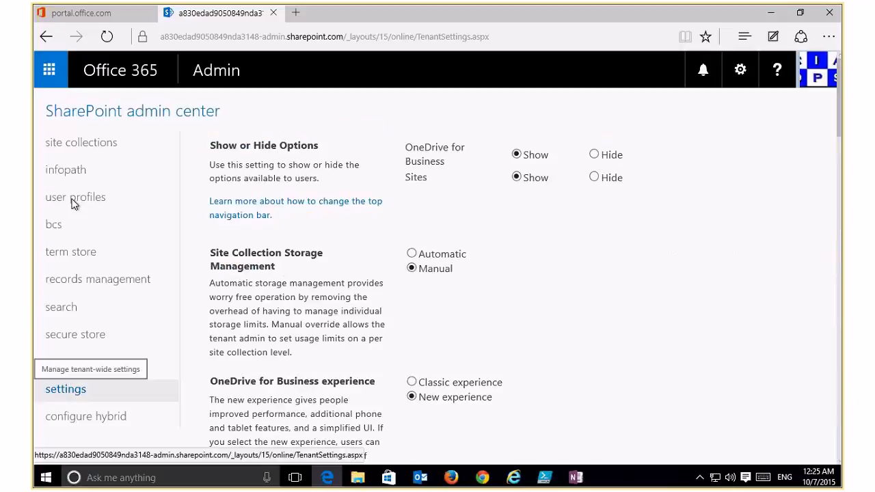
pyautogui.click(76, 142)
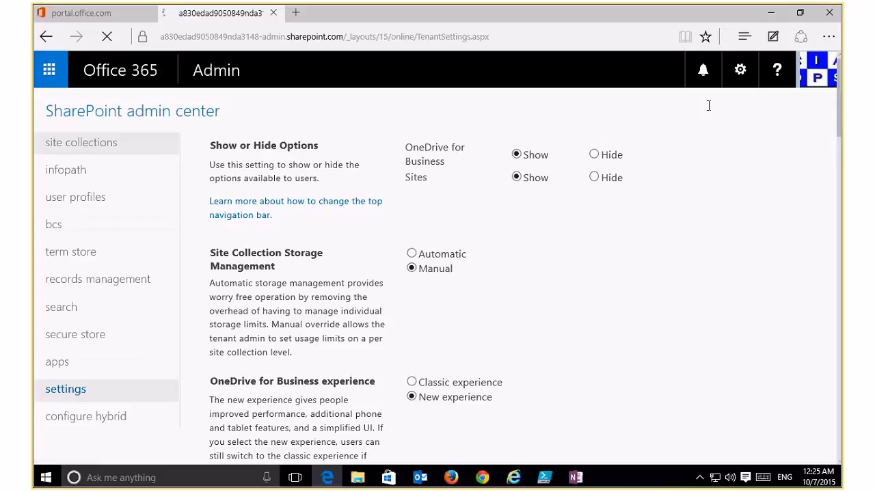
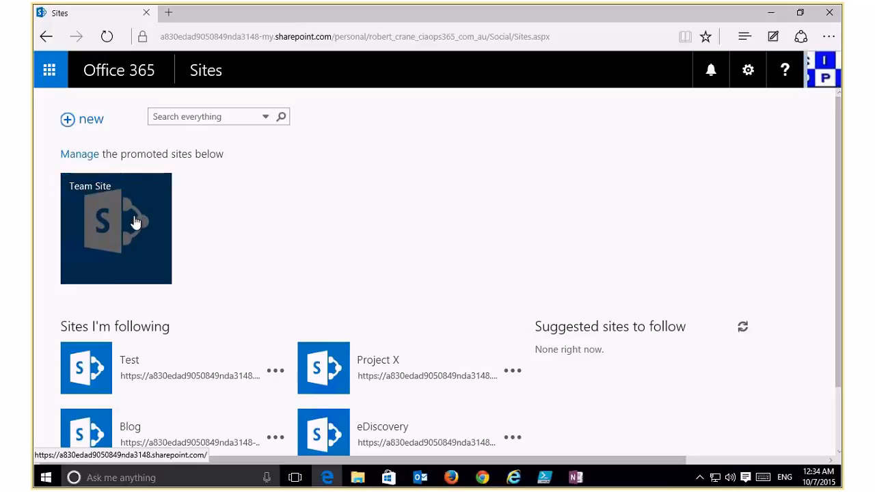
# Open the CIAOPS AU team site home and bring up its Share dialog.
pyautogui.click(135, 221)
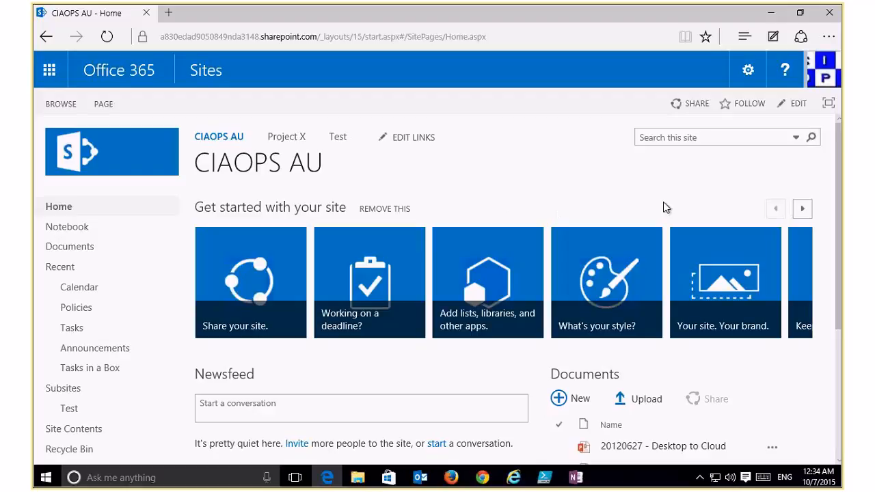
pyautogui.click(692, 103)
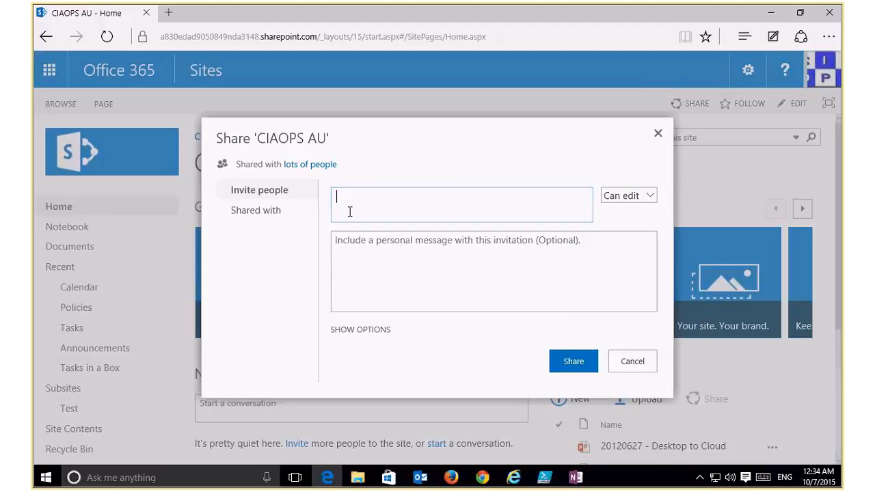
# Add the internal colleague as a recipient, adding then removing an external test address.
pyautogui.write('lewis')
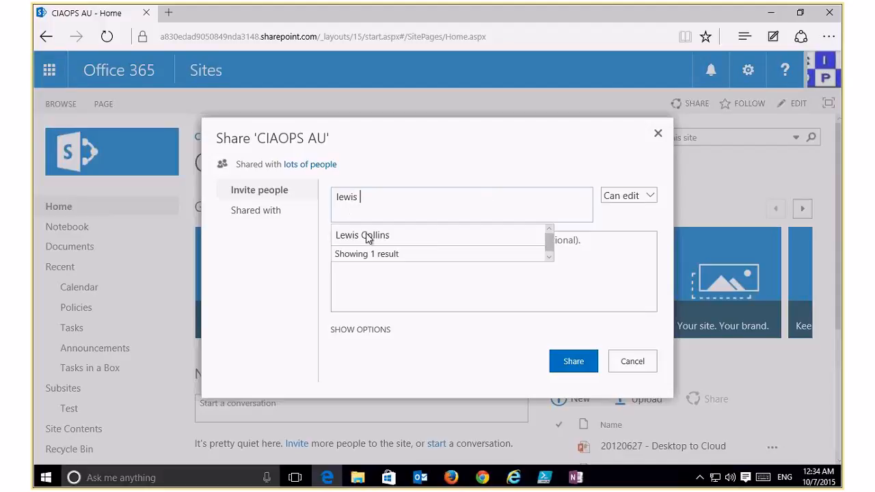
pyautogui.click(370, 237)
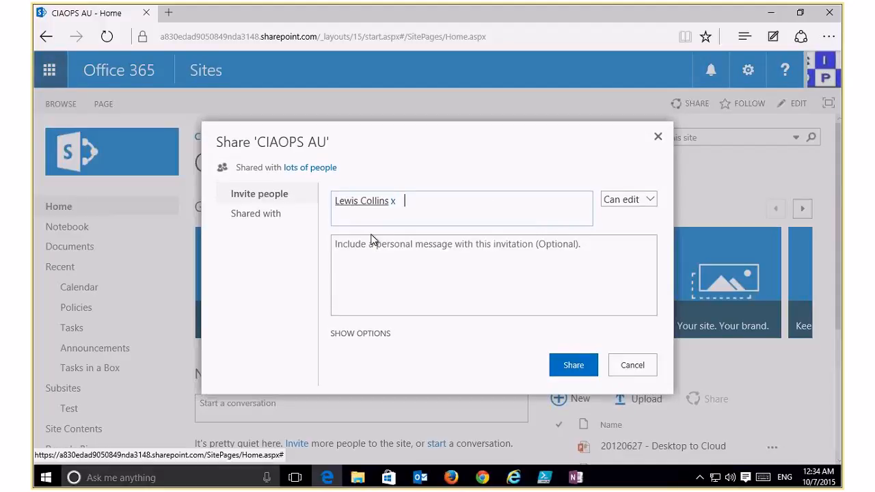
pyautogui.write('a@a.com')
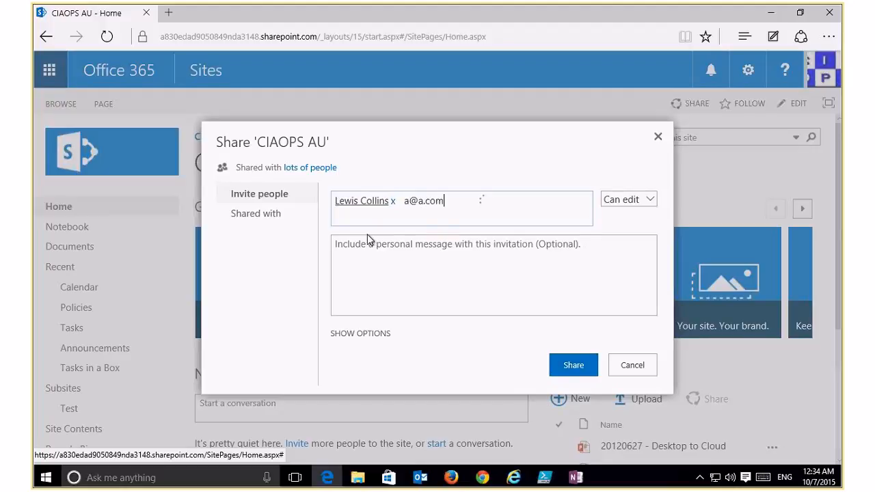
pyautogui.click(369, 239)
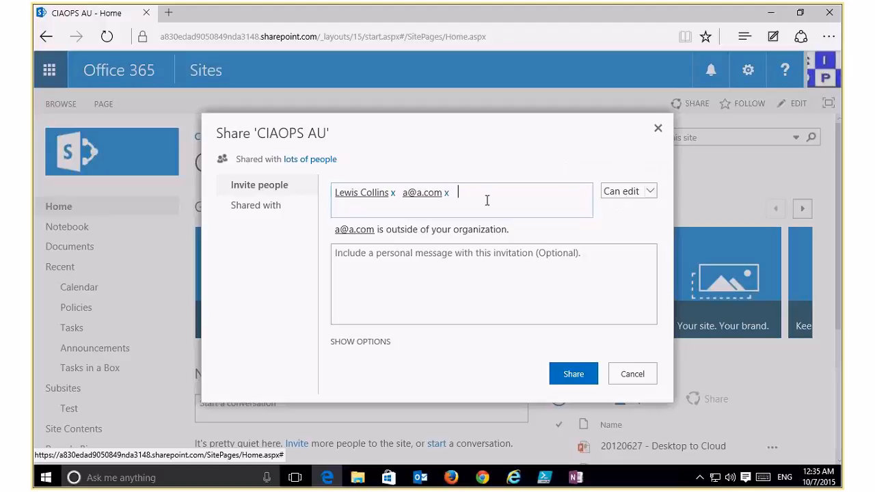
pyautogui.click(448, 194)
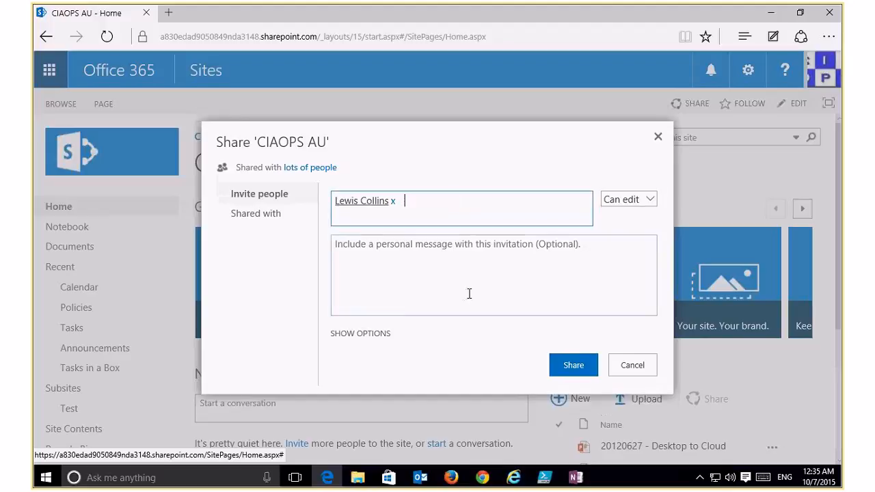
# Enter the invitation message 'Please review' and show who the site is already shared with.
pyautogui.click(471, 245)
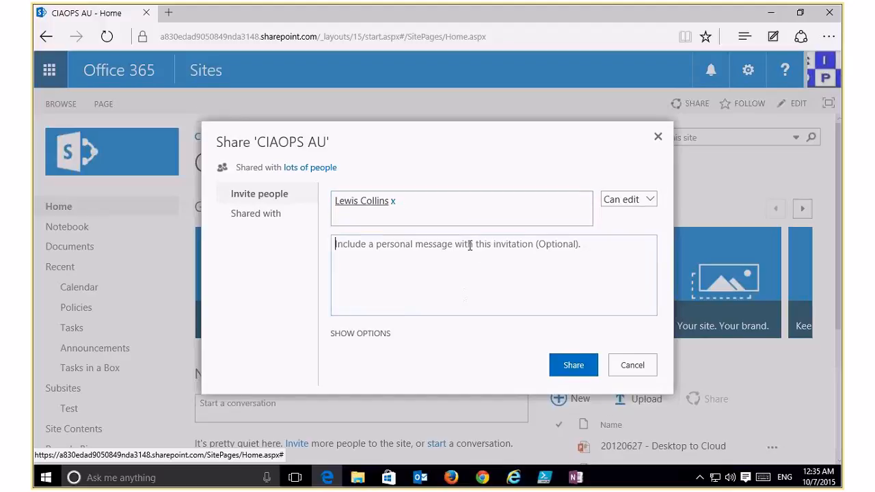
pyautogui.write('Plerase')
pyautogui.press('BackSpace')
pyautogui.press('BackSpace')
pyautogui.press('BackSpace')
pyautogui.press('BackSpace')
pyautogui.press('BackSpace')
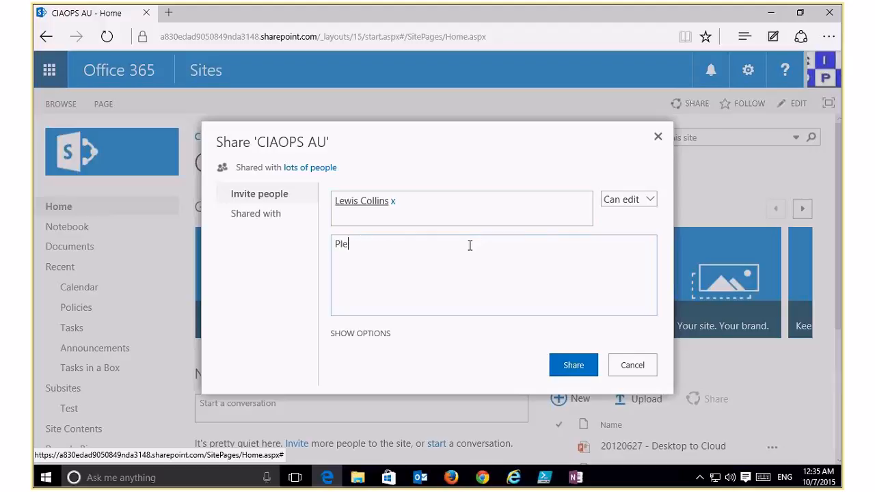
pyautogui.write('ase review')
pyautogui.click(367, 333)
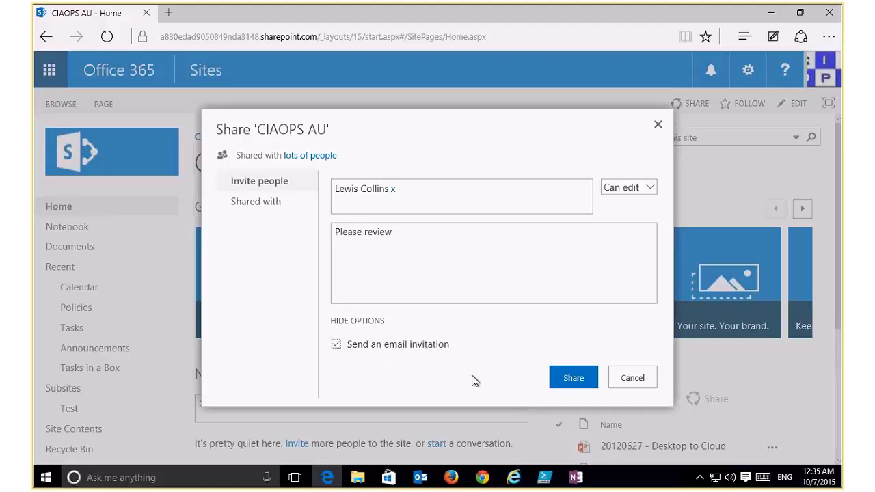
pyautogui.click(266, 205)
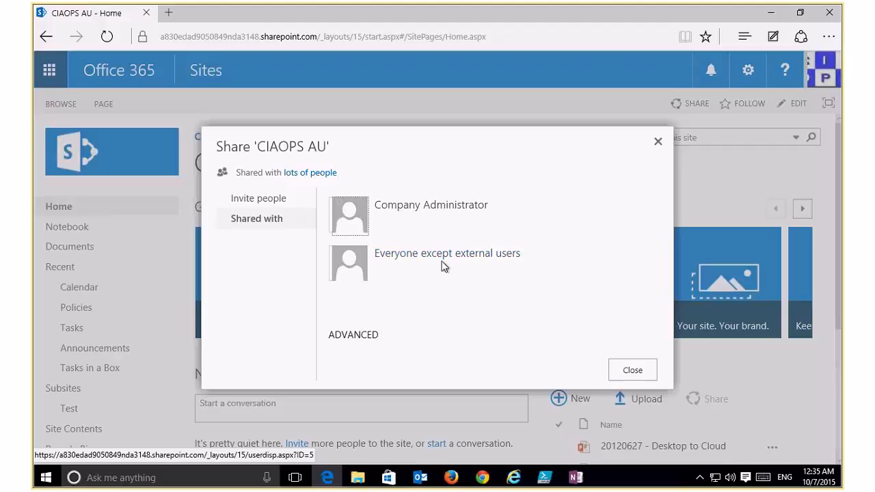
# Open the CIAOPS AU permissions page and preview the Grant Permissions and Create Group forms.
pyautogui.click(354, 336)
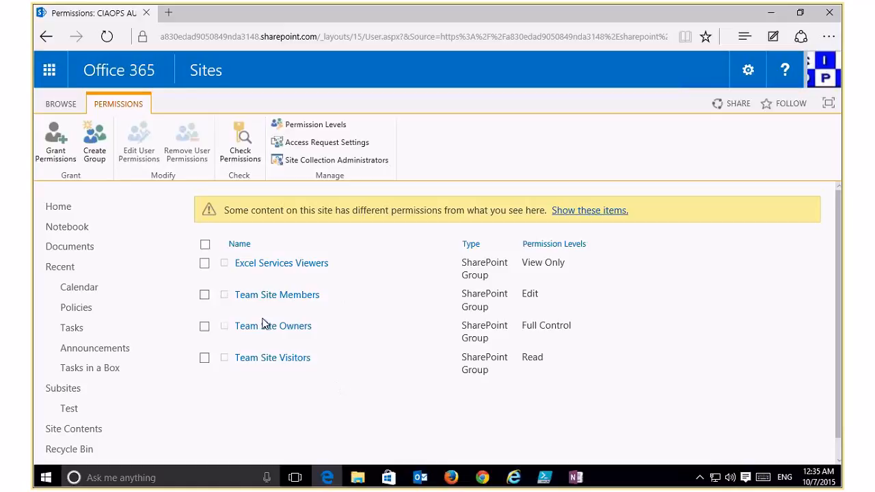
pyautogui.click(56, 151)
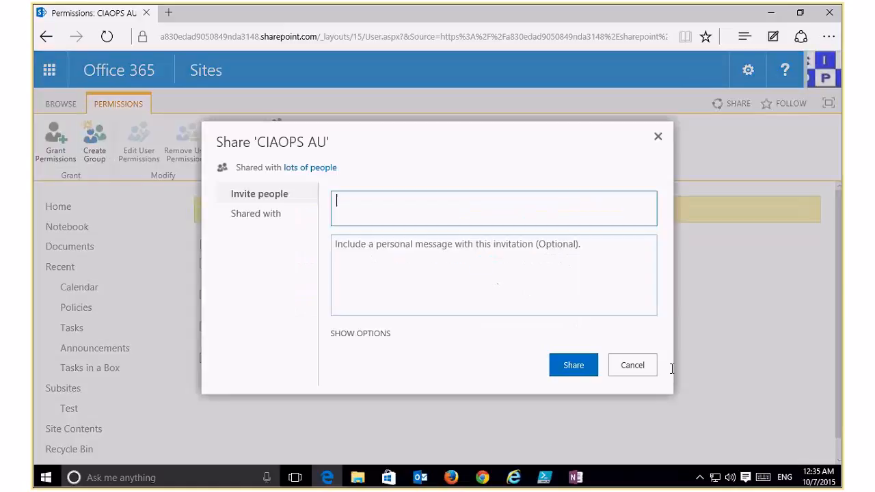
pyautogui.click(645, 361)
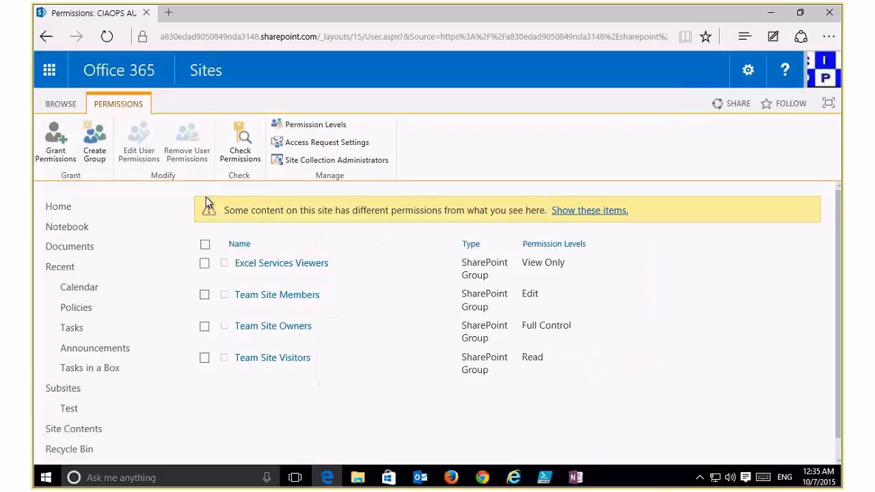
pyautogui.click(108, 143)
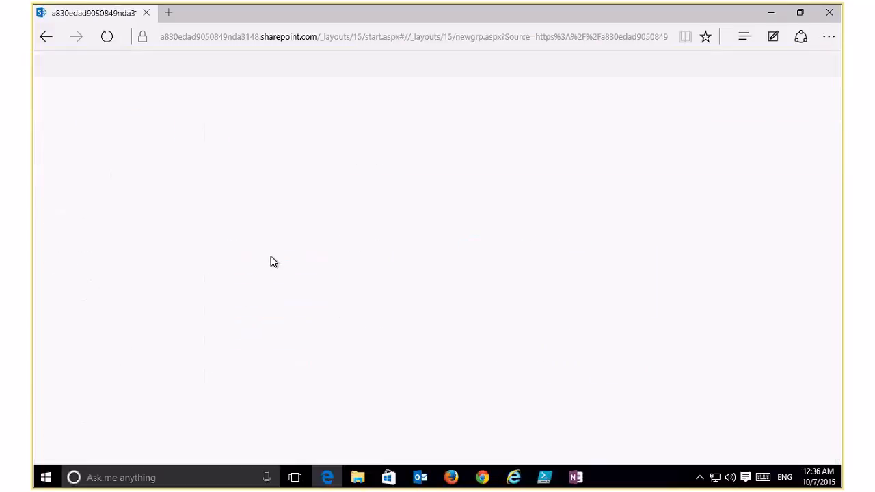
pyautogui.click(45, 40)
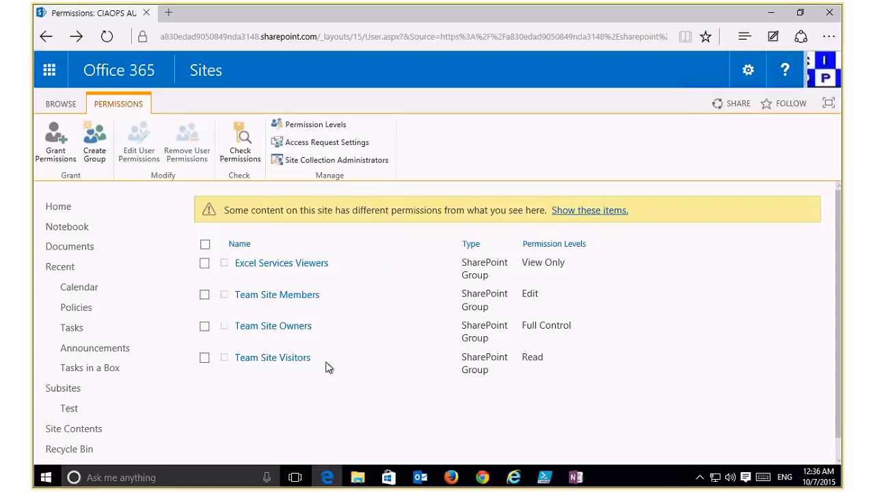
# Remove the Excel Services Viewers group's permissions from the site.
pyautogui.click(203, 266)
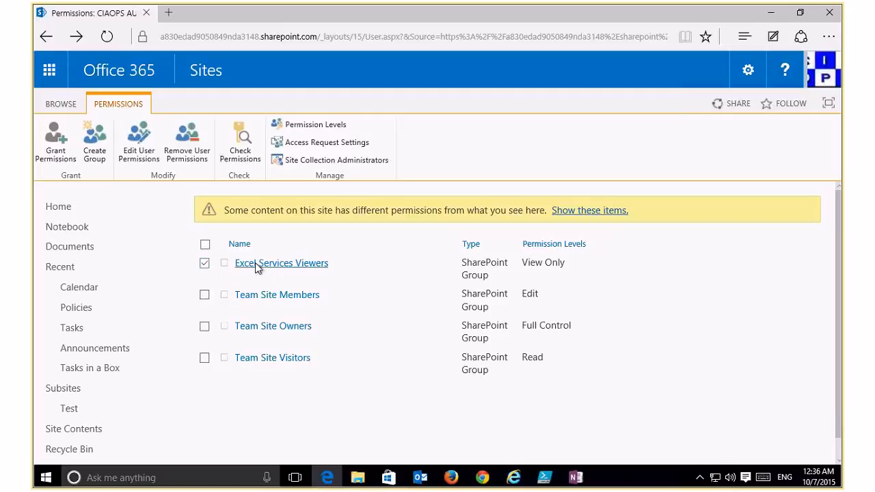
pyautogui.click(186, 151)
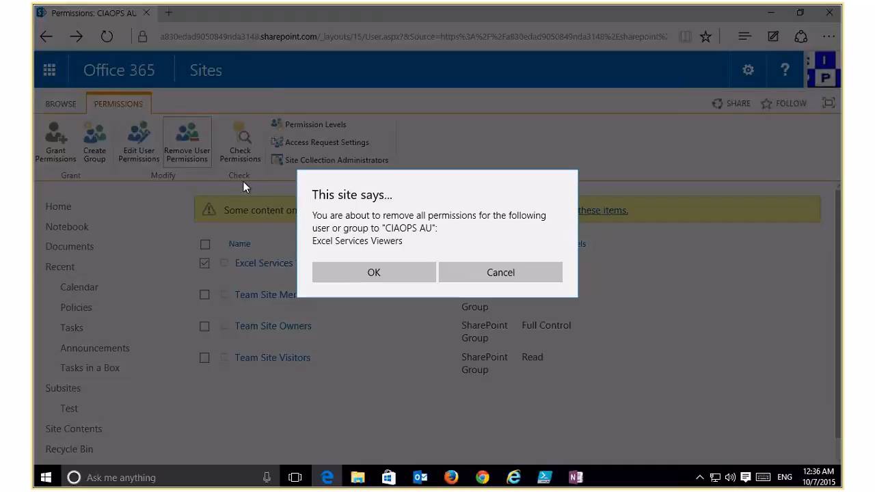
pyautogui.click(385, 272)
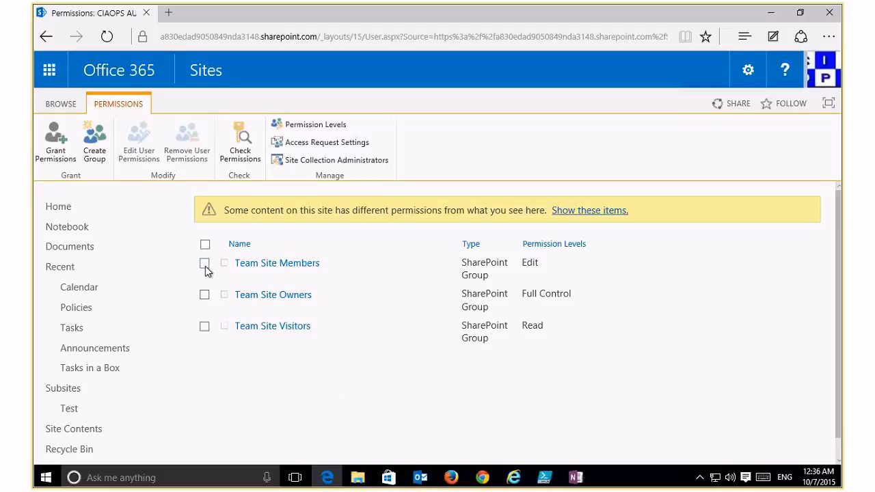
# Switch Team Site Members from the Edit to the Contribute permission level.
pyautogui.click(205, 263)
pyautogui.click(137, 140)
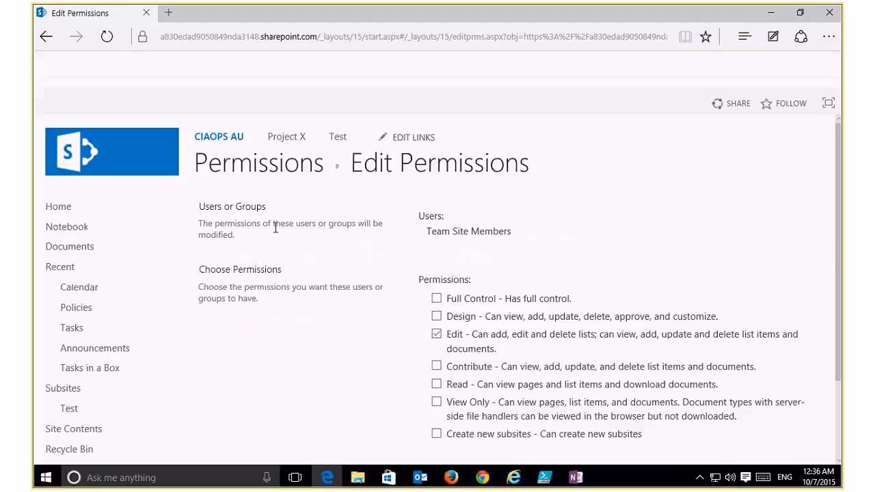
pyautogui.click(446, 344)
pyautogui.click(437, 367)
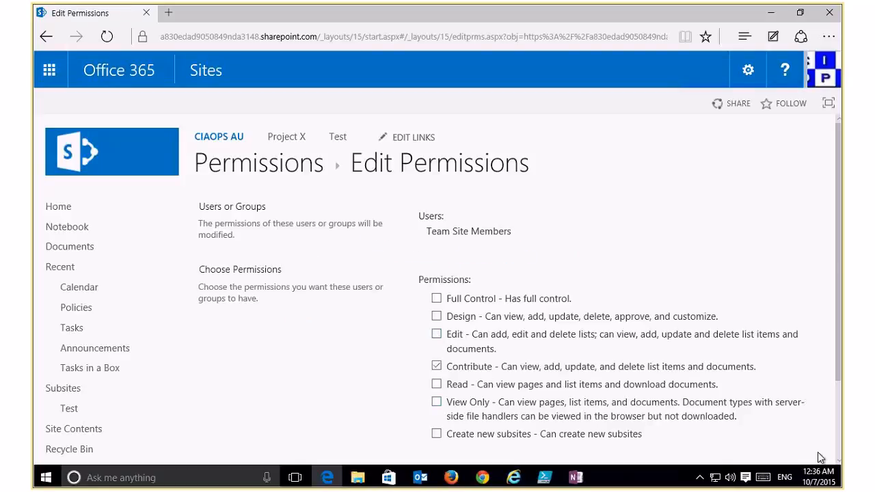
pyautogui.scroll(-3, 837, 434)
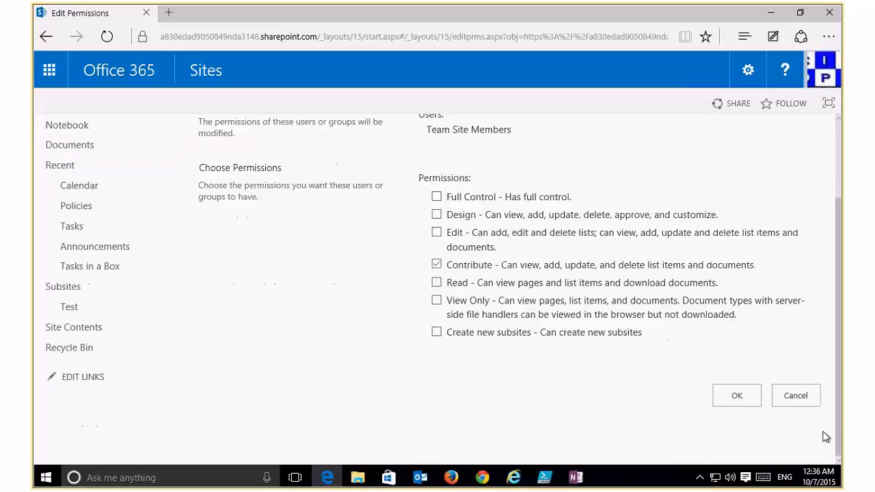
pyautogui.click(737, 396)
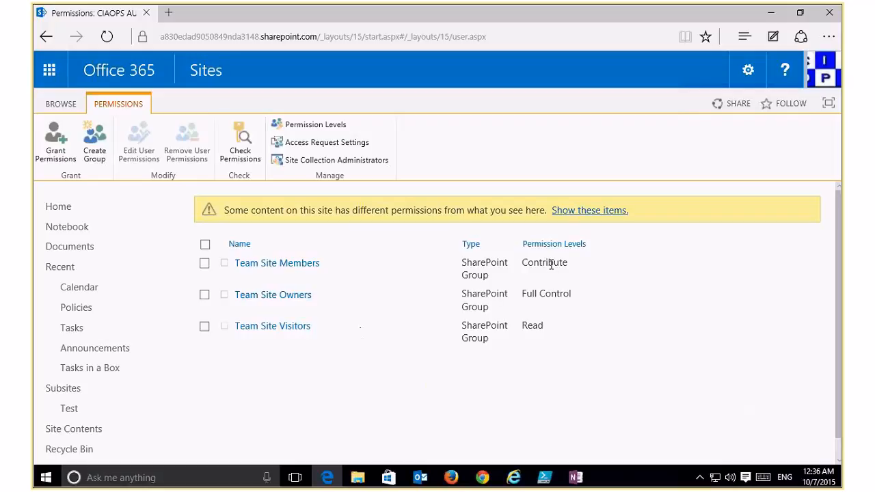
pyautogui.click(242, 146)
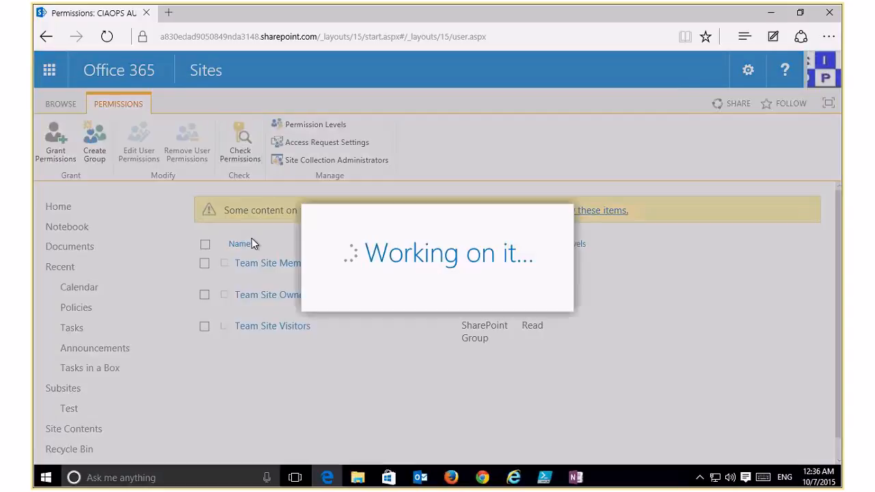
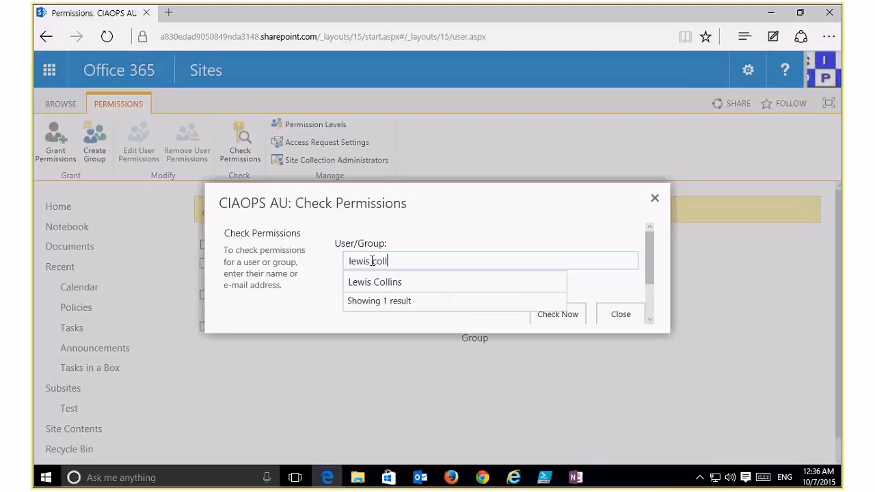
pyautogui.click(385, 281)
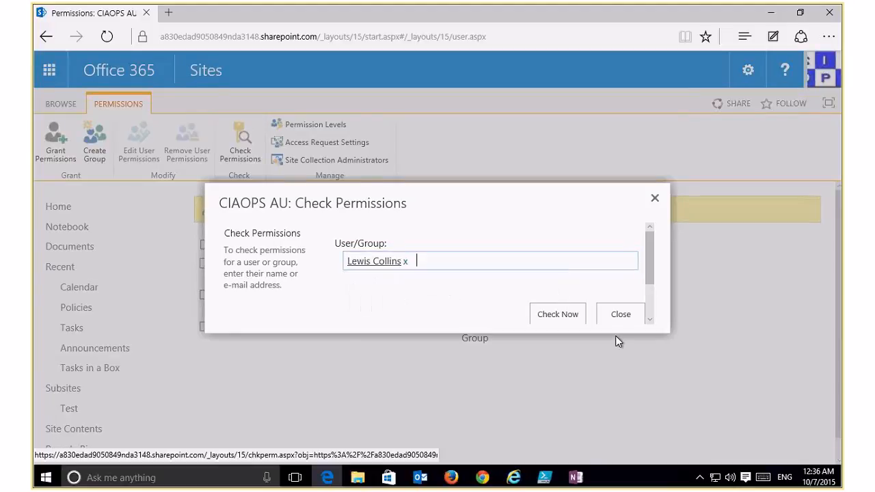
pyautogui.click(571, 317)
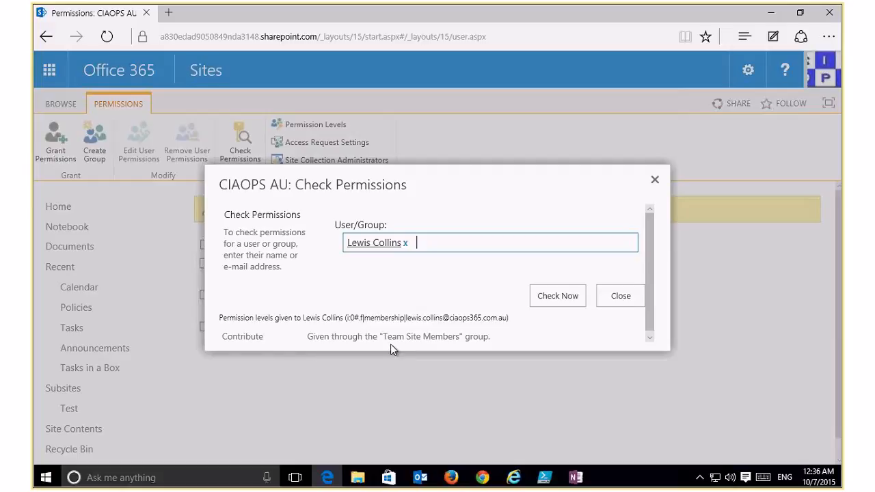
pyautogui.click(654, 180)
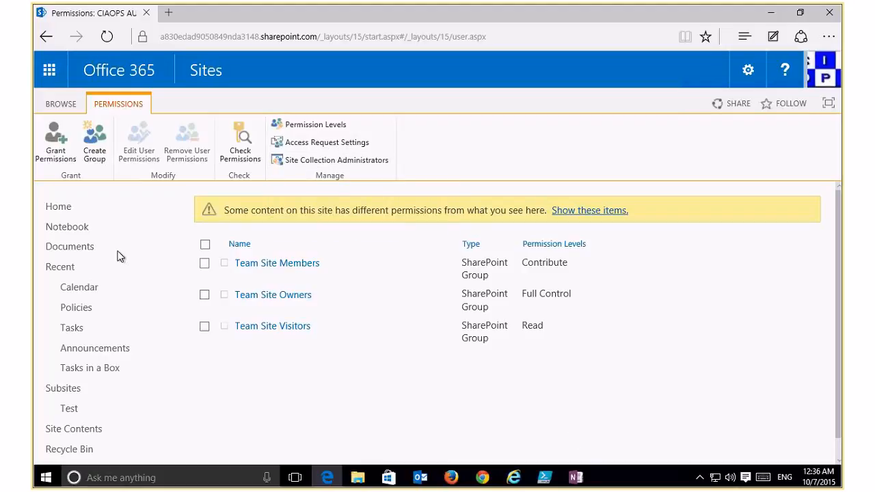
# Open the Documents library's settings and its permissions page.
pyautogui.click(65, 246)
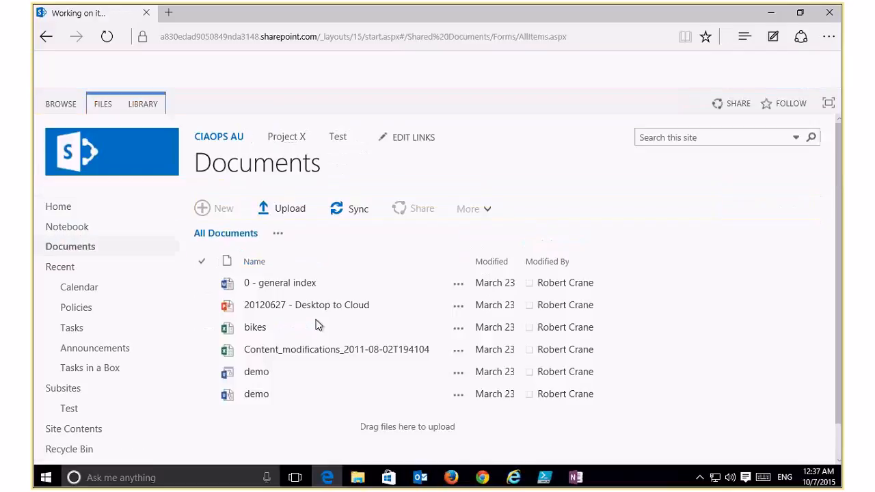
pyautogui.click(153, 106)
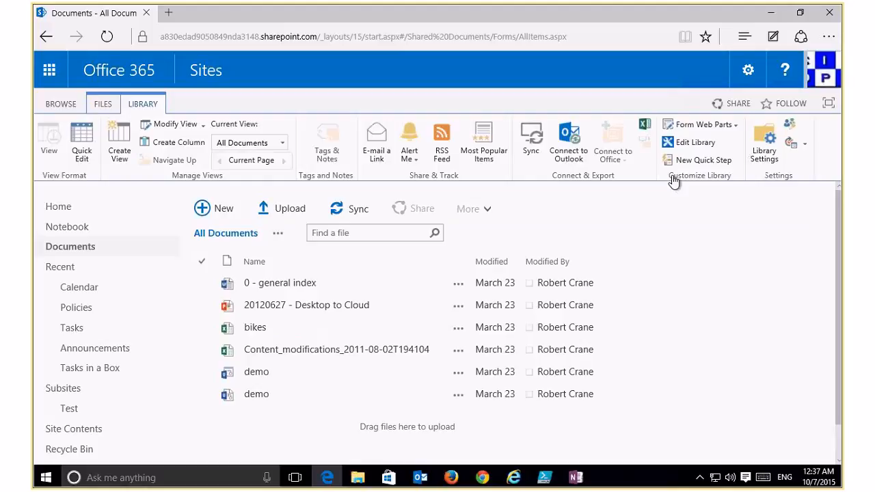
pyautogui.click(764, 151)
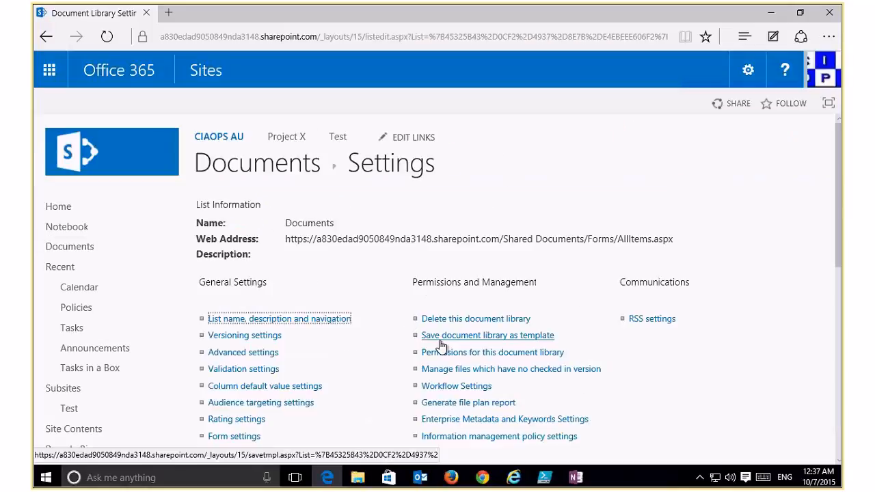
pyautogui.click(443, 354)
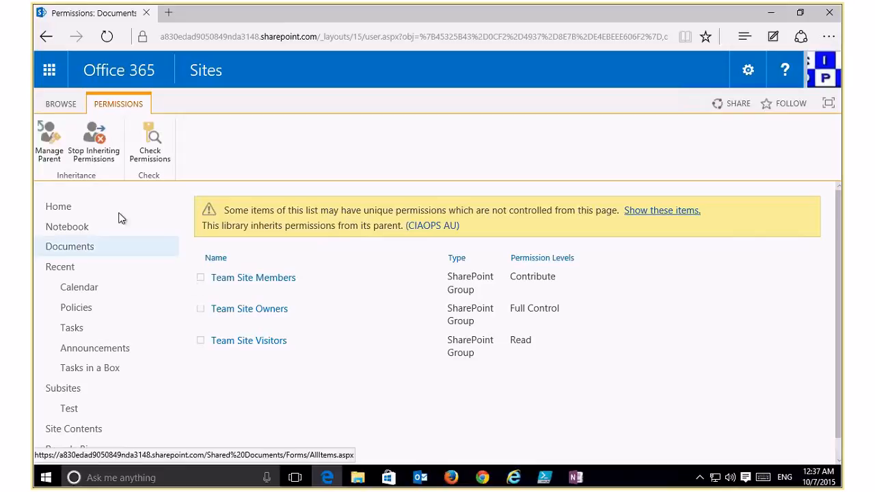
# Break library inheritance, remove Team Site Visitors, then delete unique permissions to re-inherit.
pyautogui.click(96, 140)
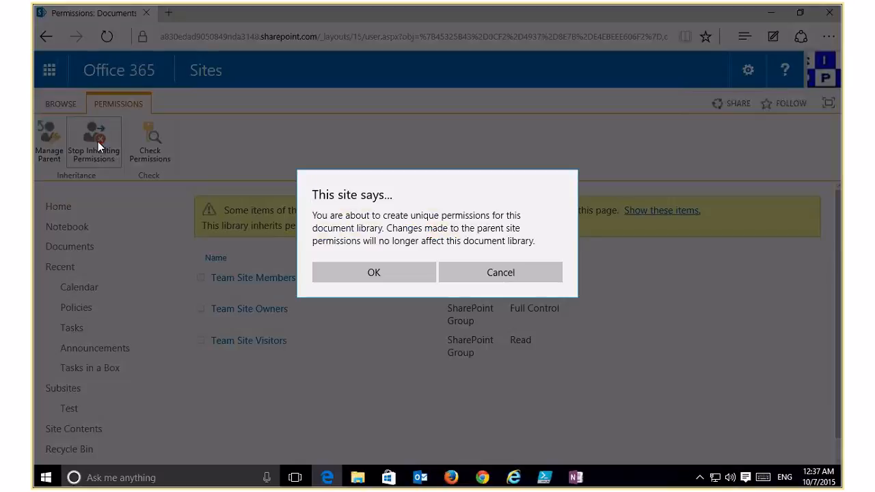
pyautogui.click(388, 271)
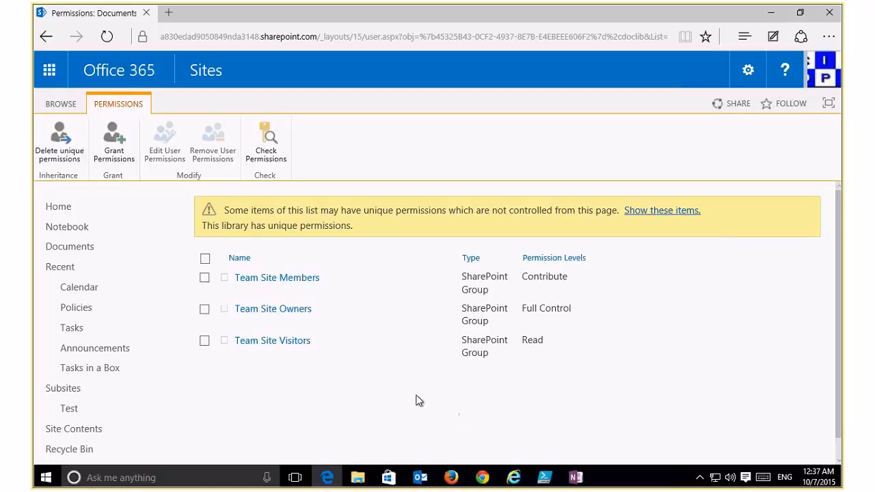
pyautogui.click(204, 342)
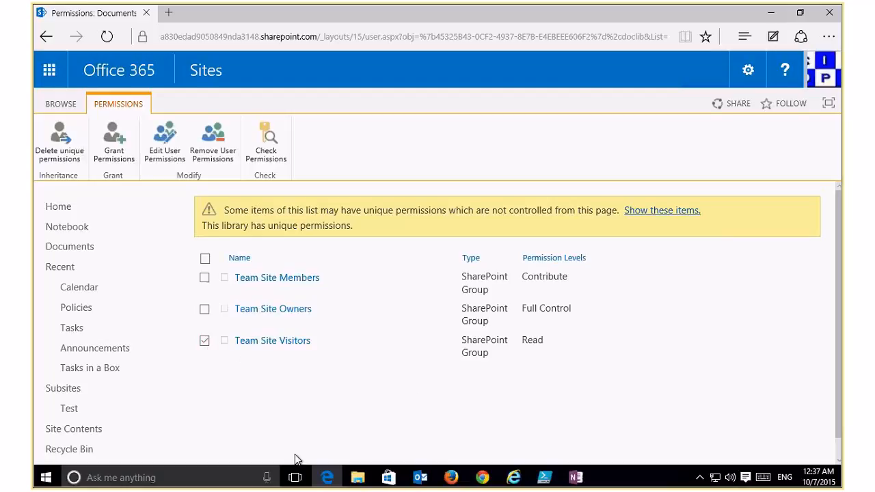
pyautogui.click(217, 147)
pyautogui.click(388, 274)
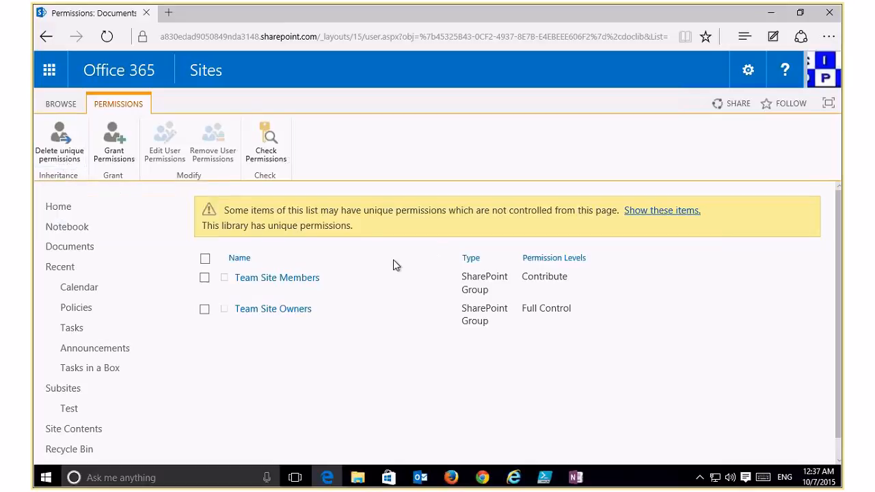
pyautogui.click(59, 152)
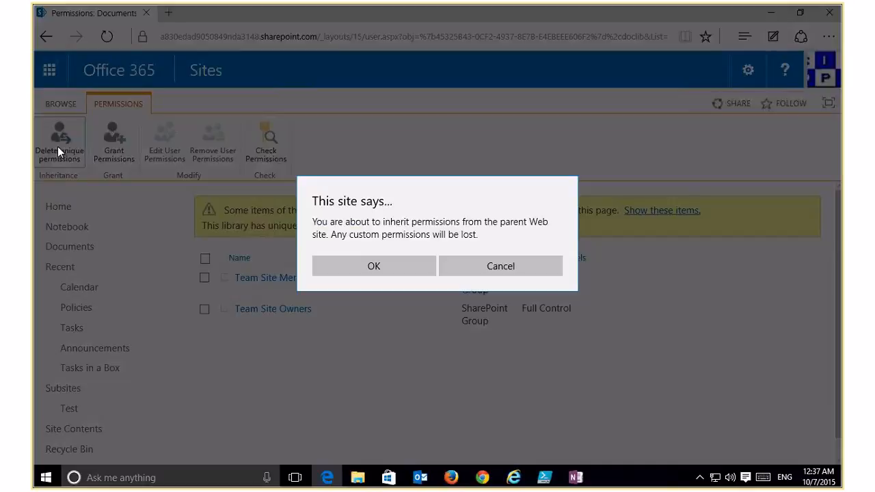
pyautogui.click(396, 267)
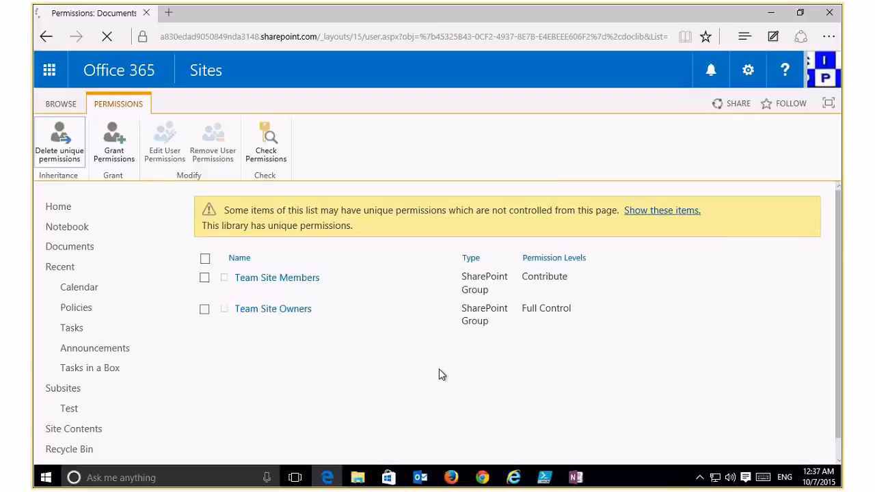
# Open the '0 - general index' document's sharing and advanced permissions page from Documents.
pyautogui.click(91, 247)
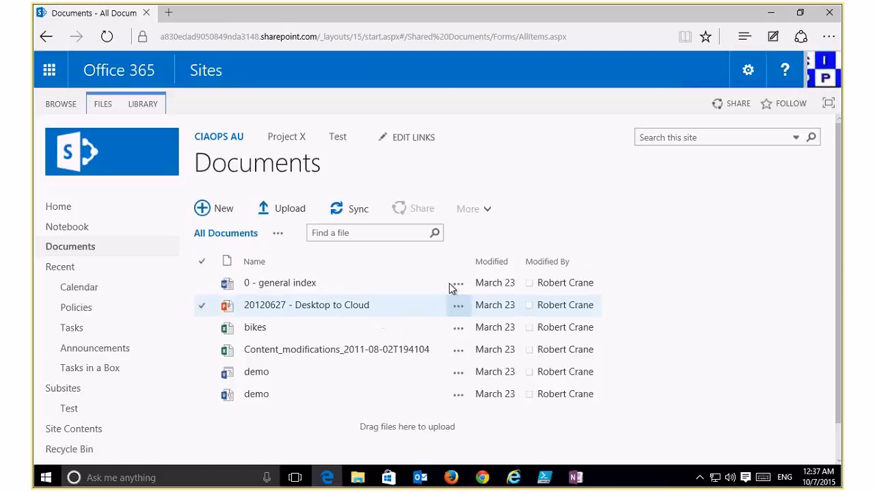
pyautogui.click(450, 283)
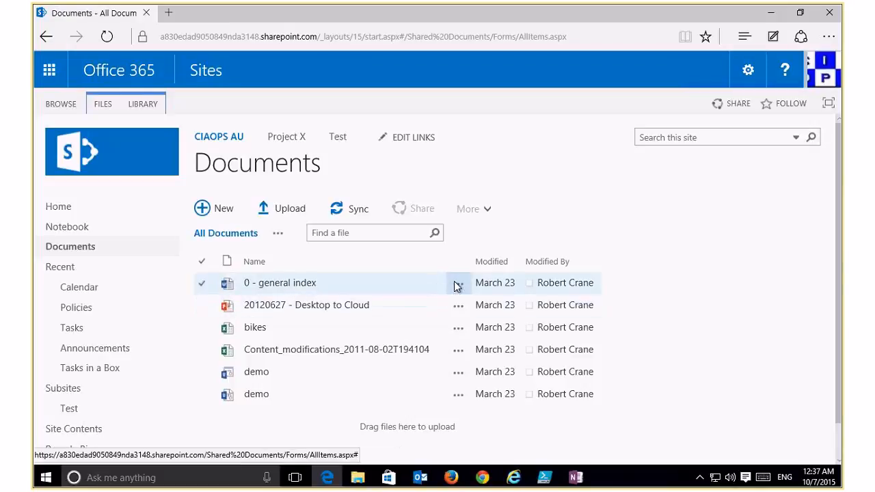
pyautogui.click(457, 286)
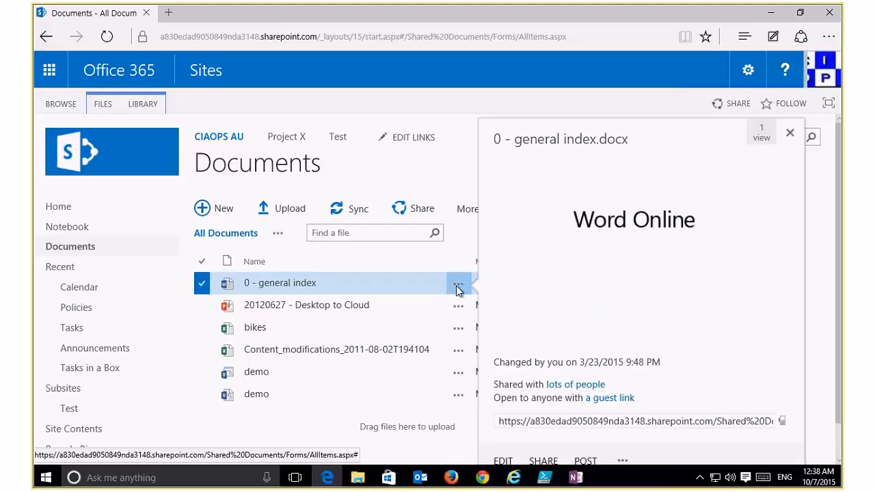
pyautogui.click(623, 460)
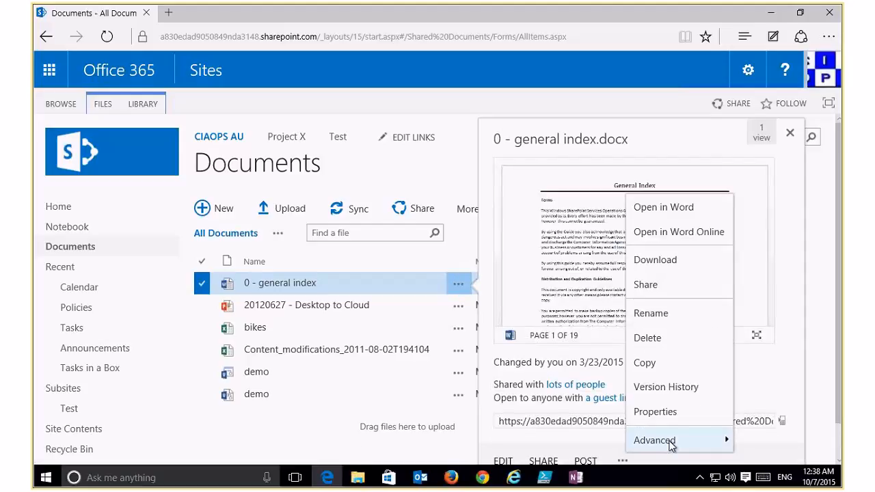
pyautogui.click(646, 284)
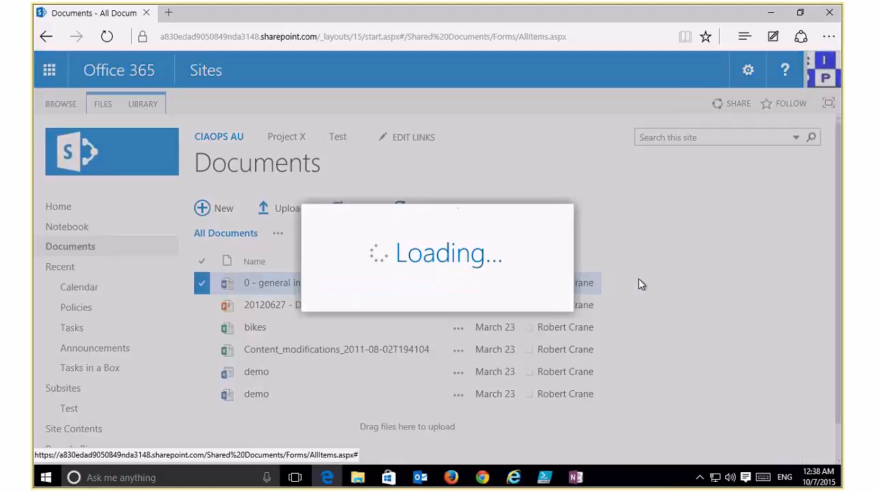
pyautogui.click(261, 191)
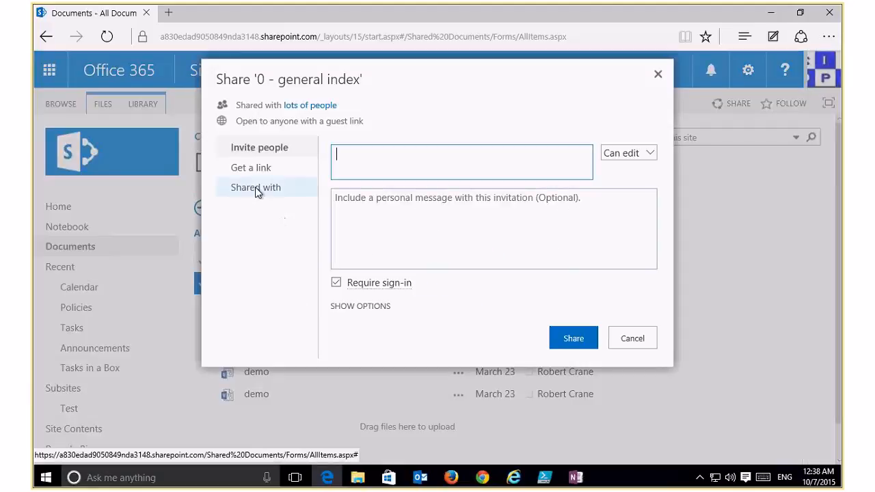
pyautogui.click(419, 343)
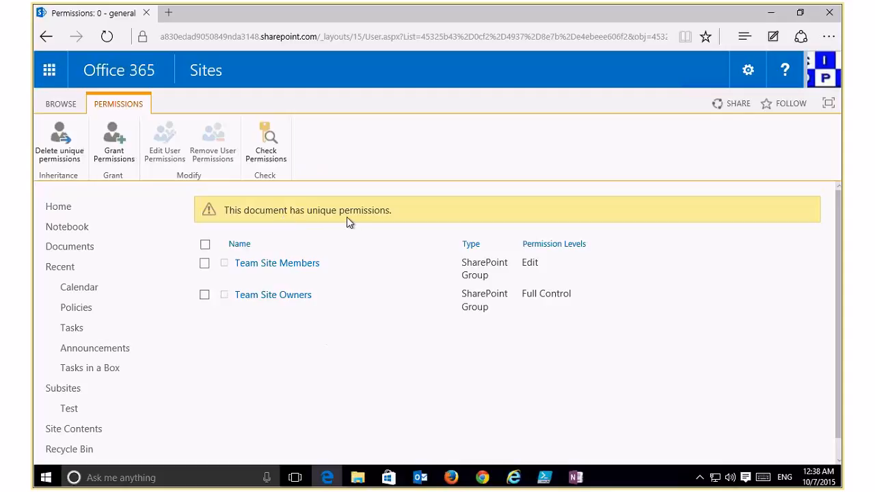
# Restore the document's inherited permissions, then stop inheriting again to create unique permissions.
pyautogui.click(61, 140)
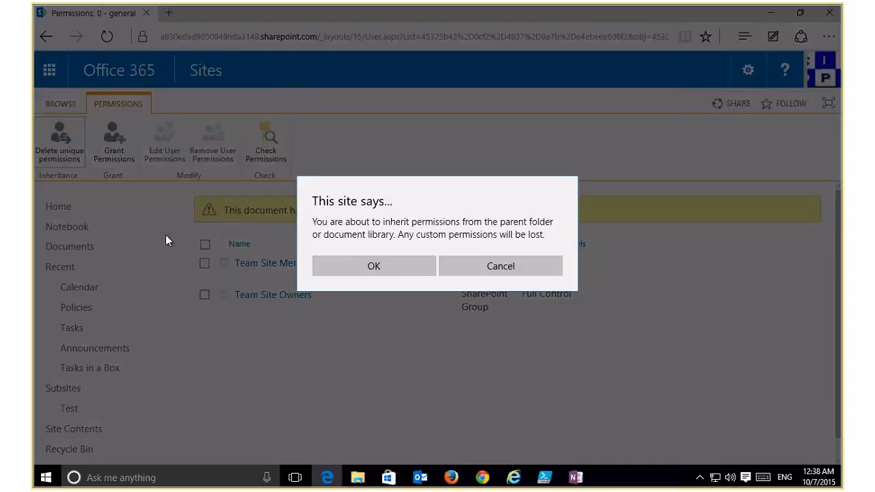
pyautogui.click(387, 271)
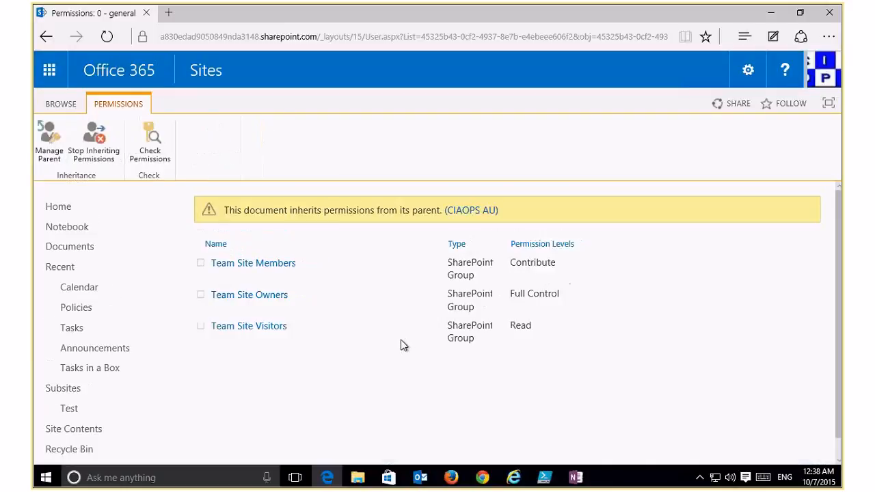
pyautogui.click(93, 152)
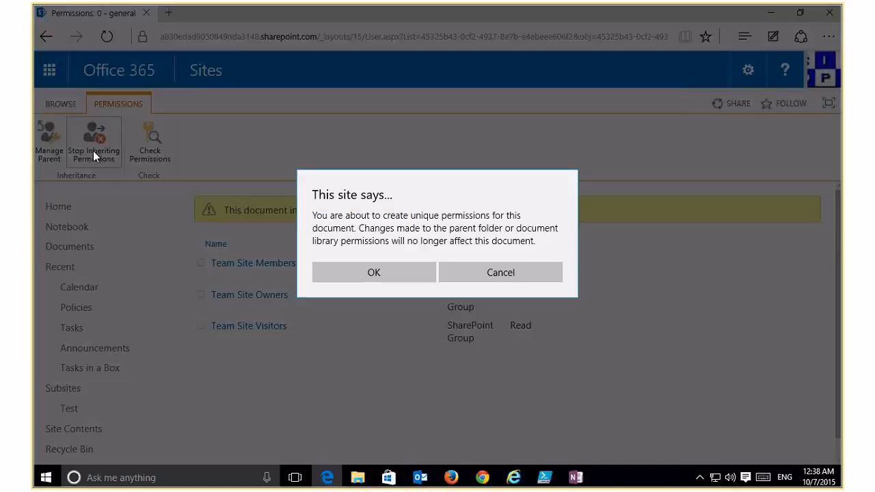
pyautogui.click(374, 268)
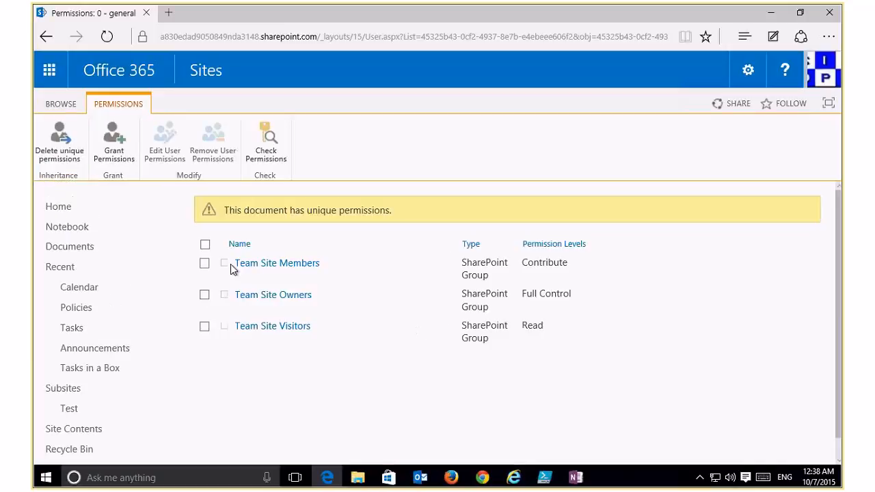
# Remove the Team Site Visitors group from the document's permissions.
pyautogui.click(205, 327)
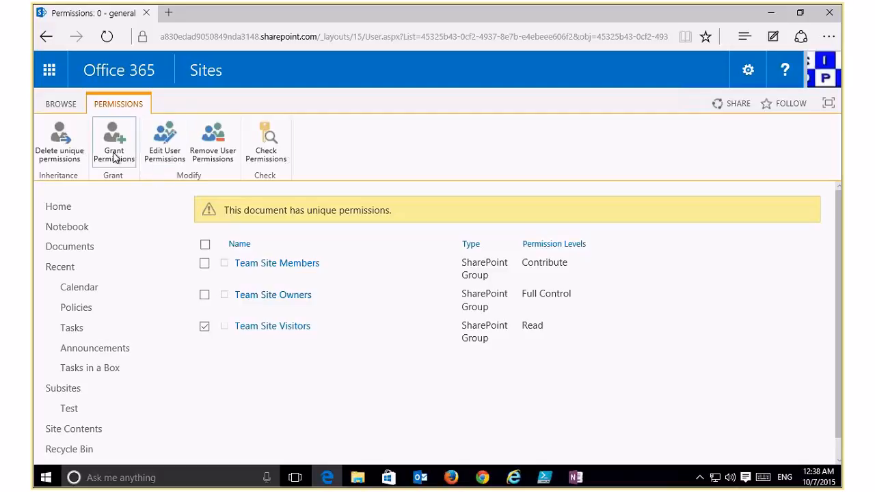
pyautogui.click(53, 144)
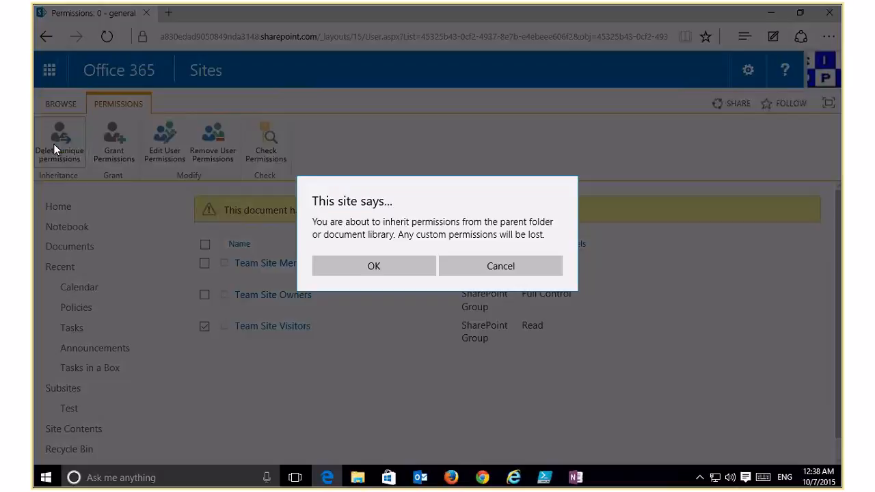
pyautogui.click(499, 268)
pyautogui.click(212, 152)
pyautogui.click(366, 277)
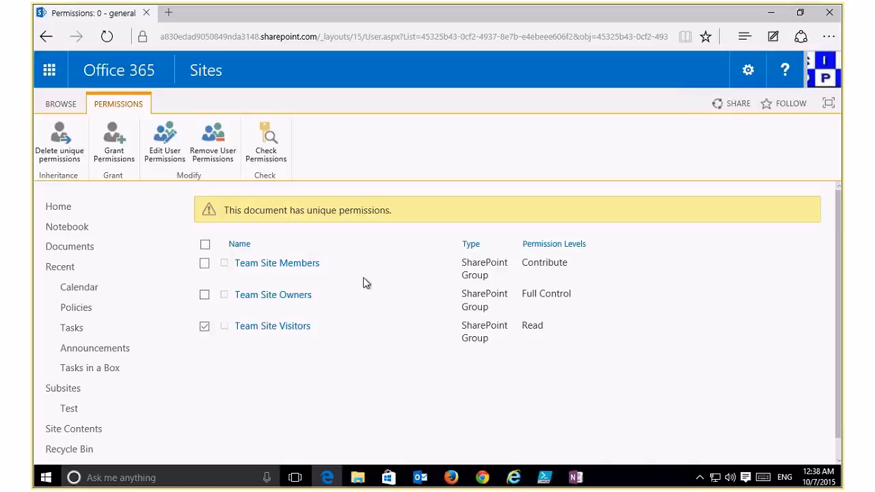
pyautogui.click(161, 159)
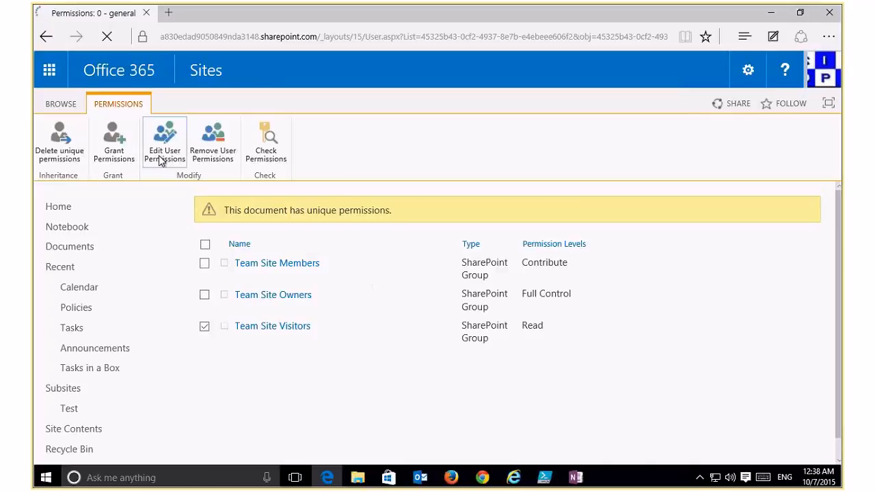
# Grant the colleague access to '0 - general index' and send the share invitation.
pyautogui.click(114, 145)
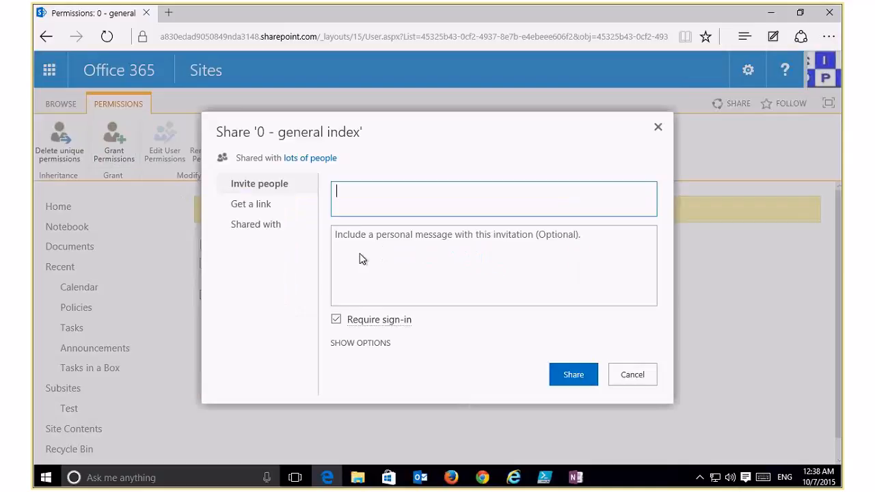
pyautogui.write('lewis')
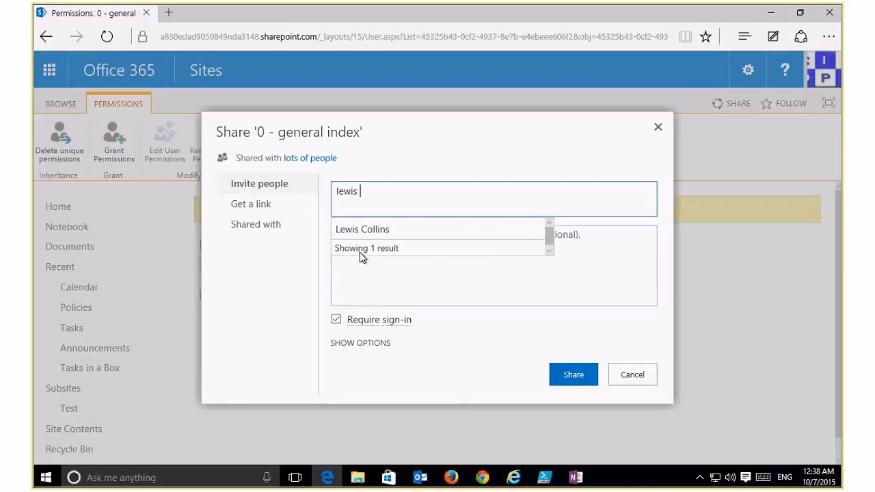
pyautogui.click(359, 230)
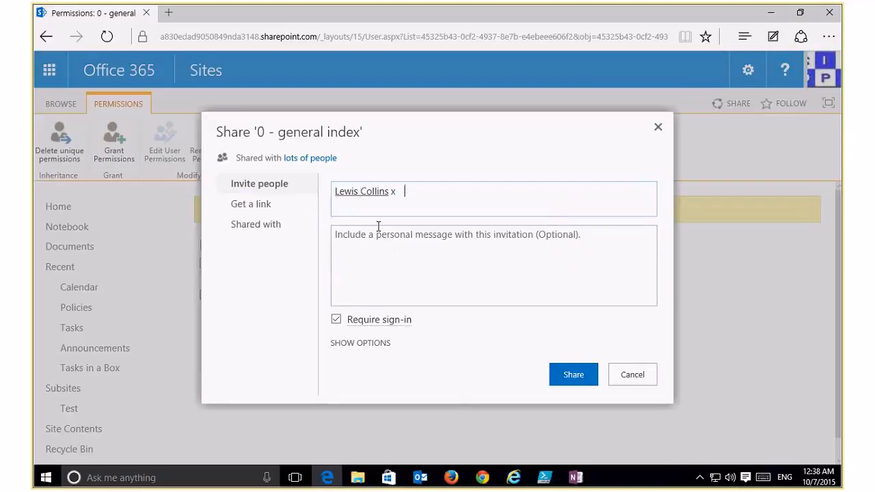
pyautogui.click(573, 371)
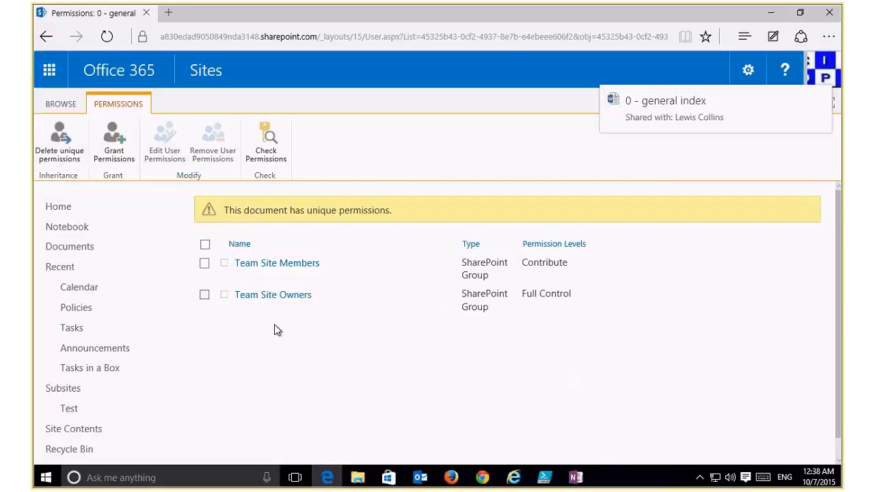
# Review the document's Get a link sharing options, then close the sharing window.
pyautogui.click(113, 144)
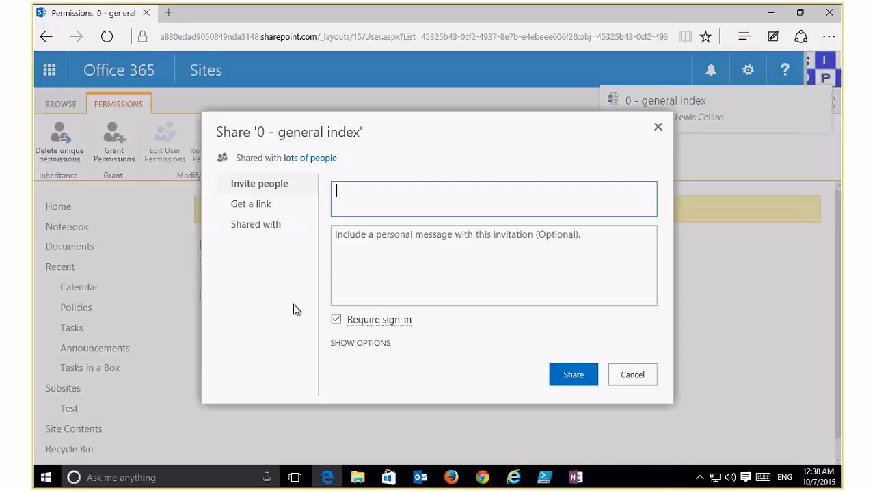
pyautogui.click(261, 203)
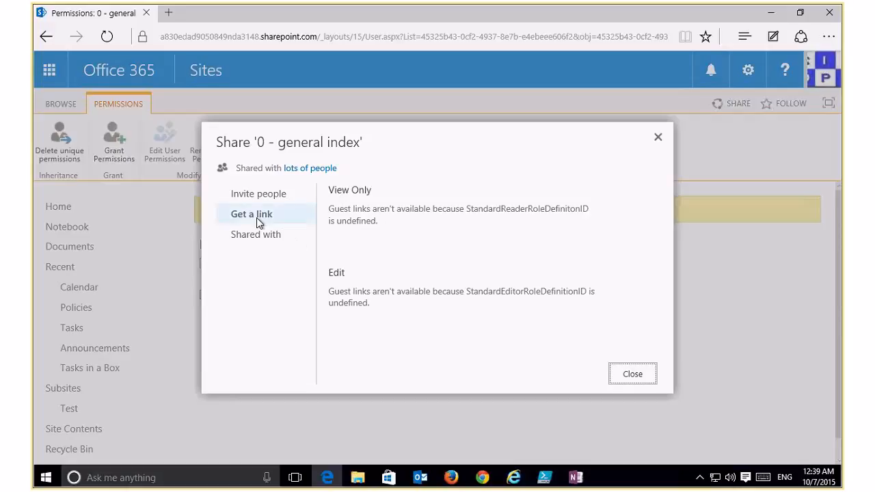
pyautogui.click(633, 374)
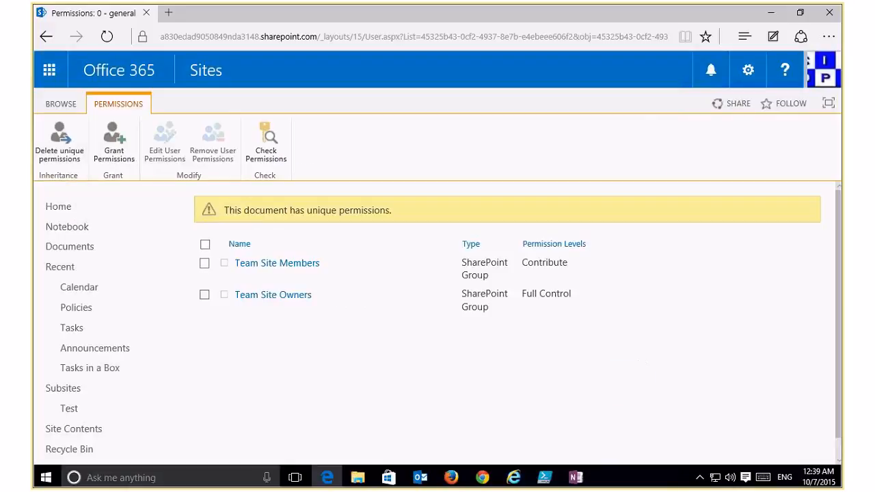
# Go to the CIAOPS AU home, Documents library settings, and back to the Documents list.
pyautogui.click(68, 111)
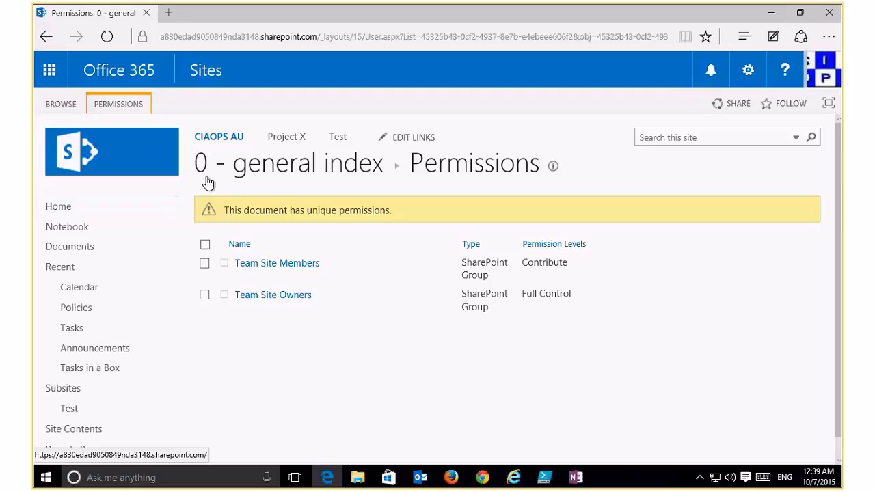
pyautogui.click(66, 208)
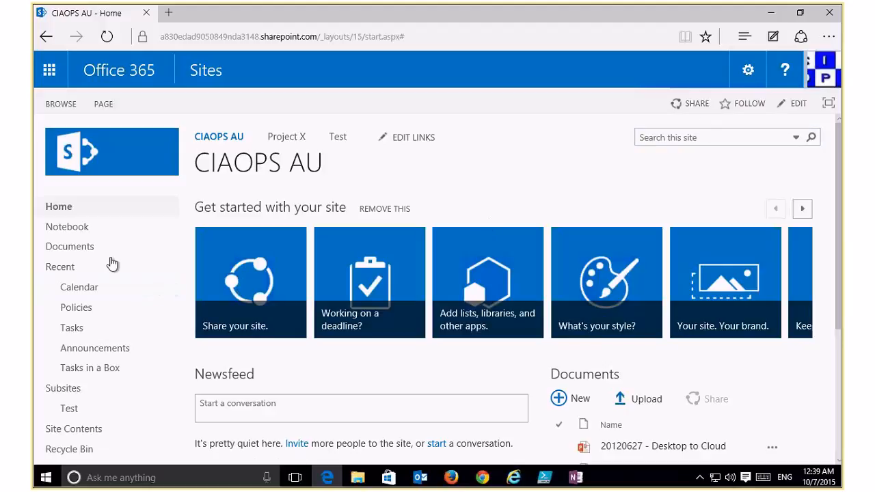
pyautogui.click(86, 252)
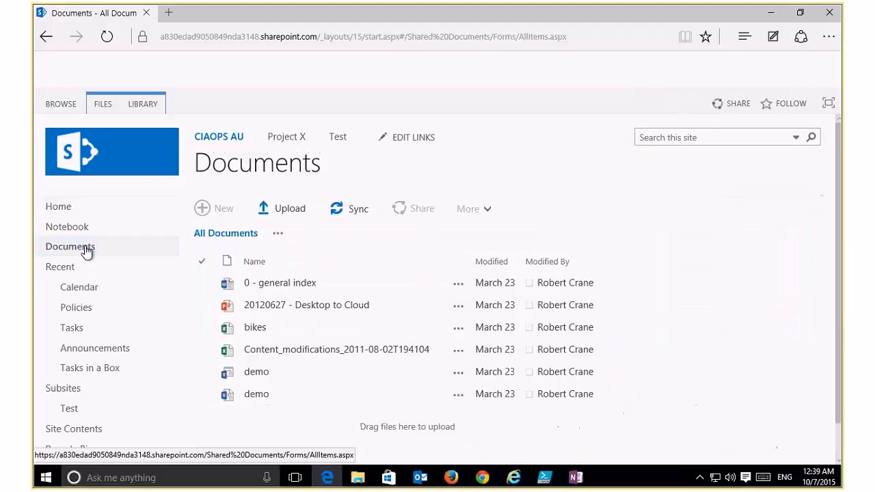
pyautogui.click(152, 108)
pyautogui.click(763, 145)
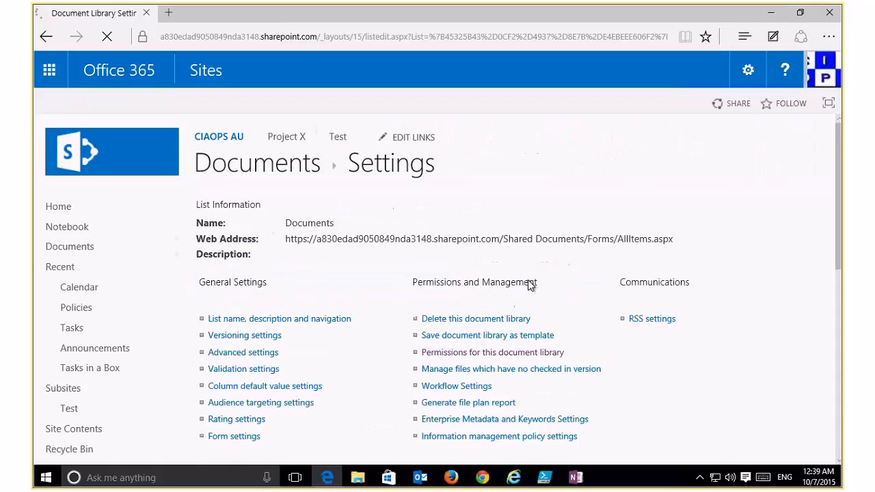
pyautogui.click(82, 250)
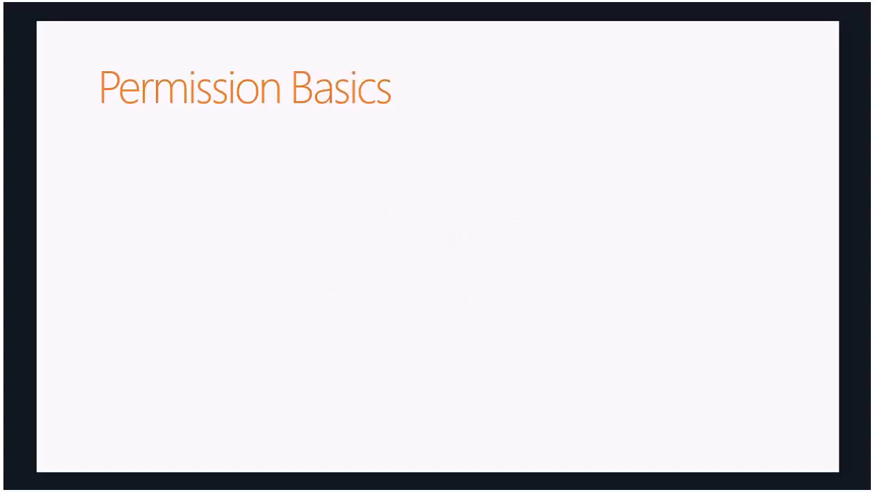
# Build in all four Permission Basics bullets, from file-based permissions to SharePoint groups.
pyautogui.press('Right')
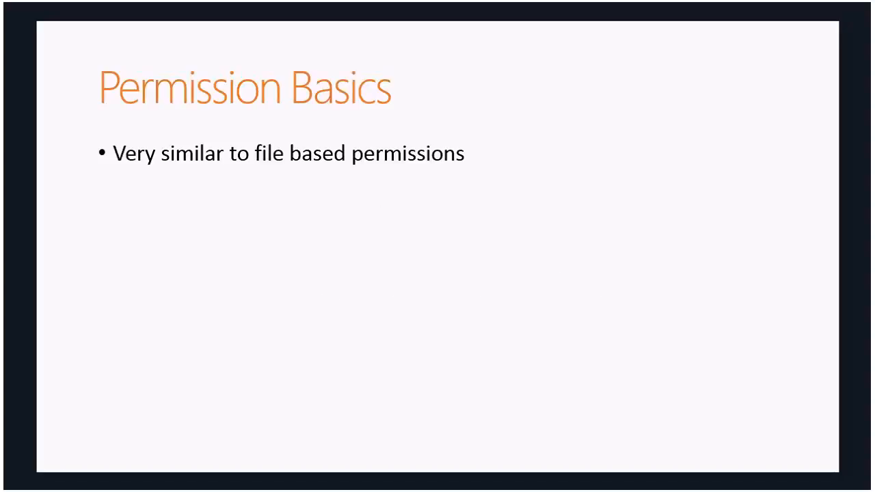
pyautogui.press('Right')
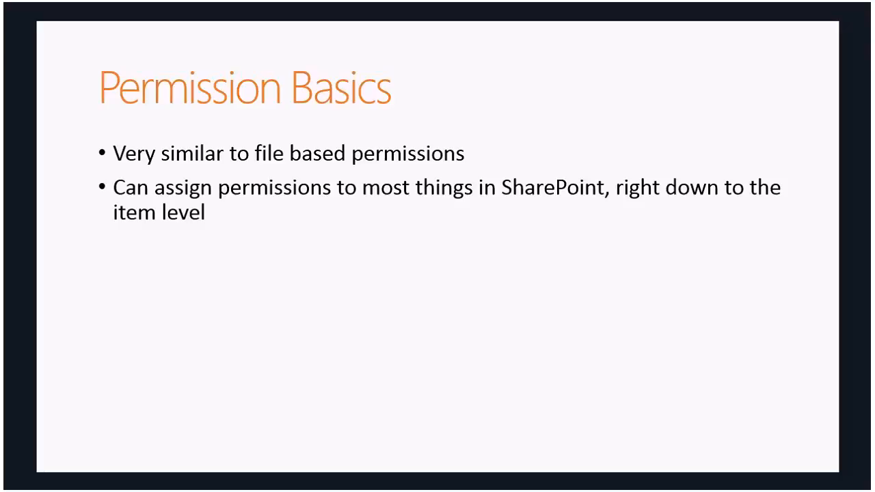
pyautogui.press('Right')
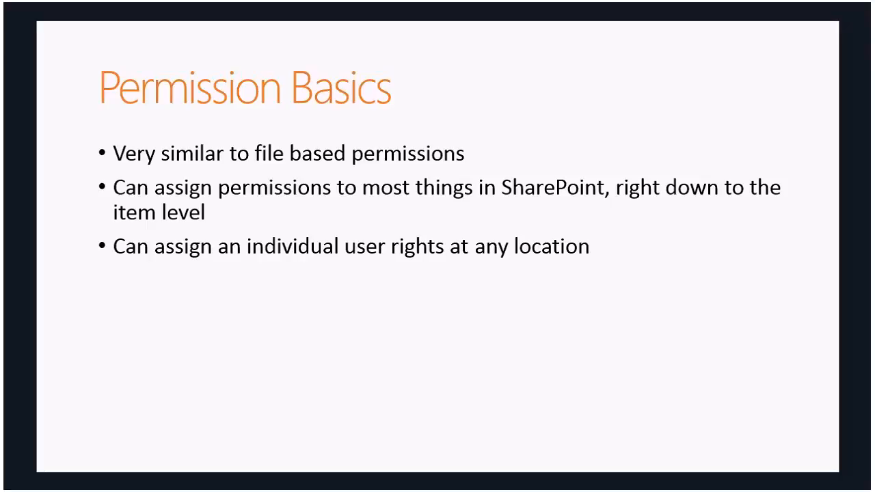
pyautogui.press('Right')
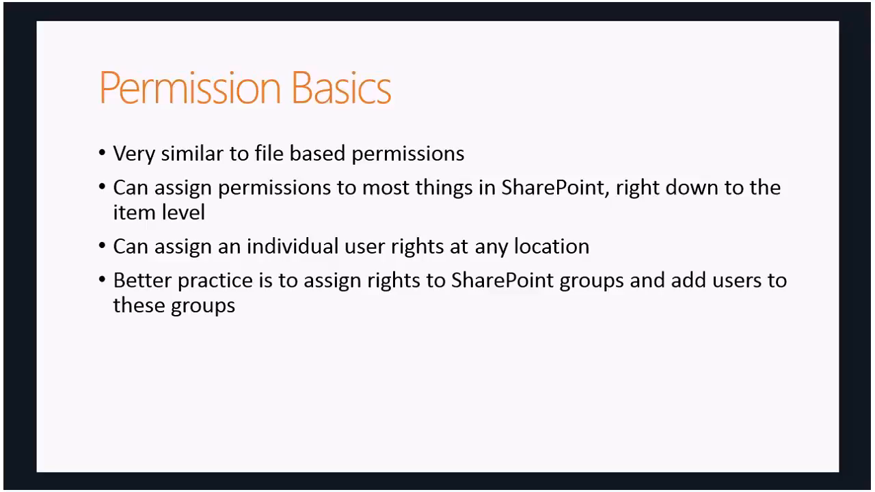